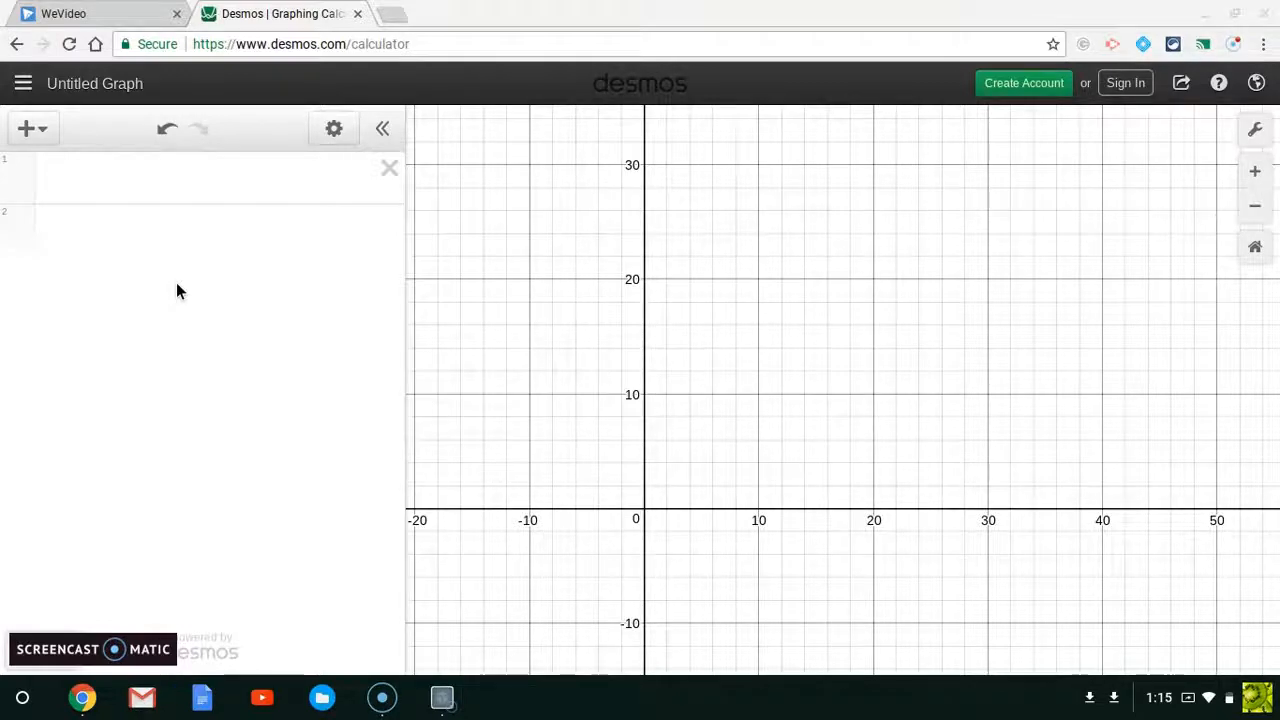
Step: Insert a new table into the expression list
{"action": "left_click", "coordinate": [128, 190]}
{"action": "left_click", "coordinate": [104, 152]}
{"action": "left_click", "coordinate": [42, 130]}
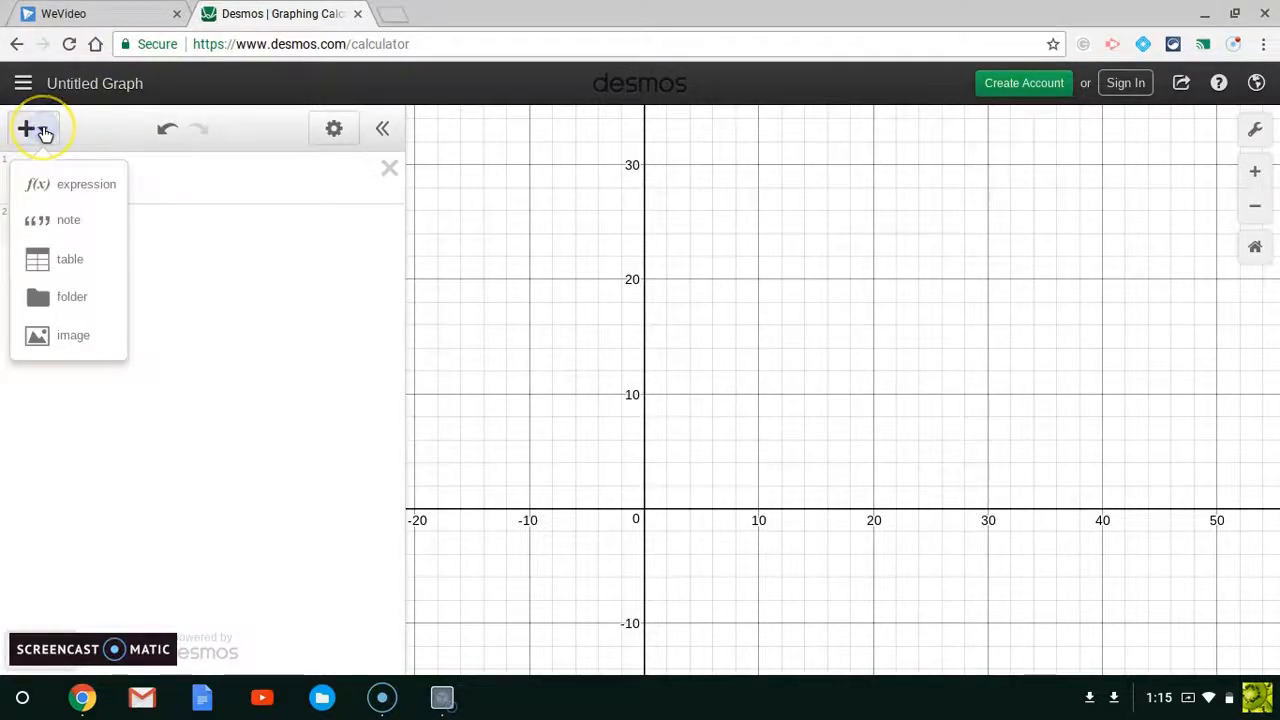
{"action": "left_click", "coordinate": [80, 262]}
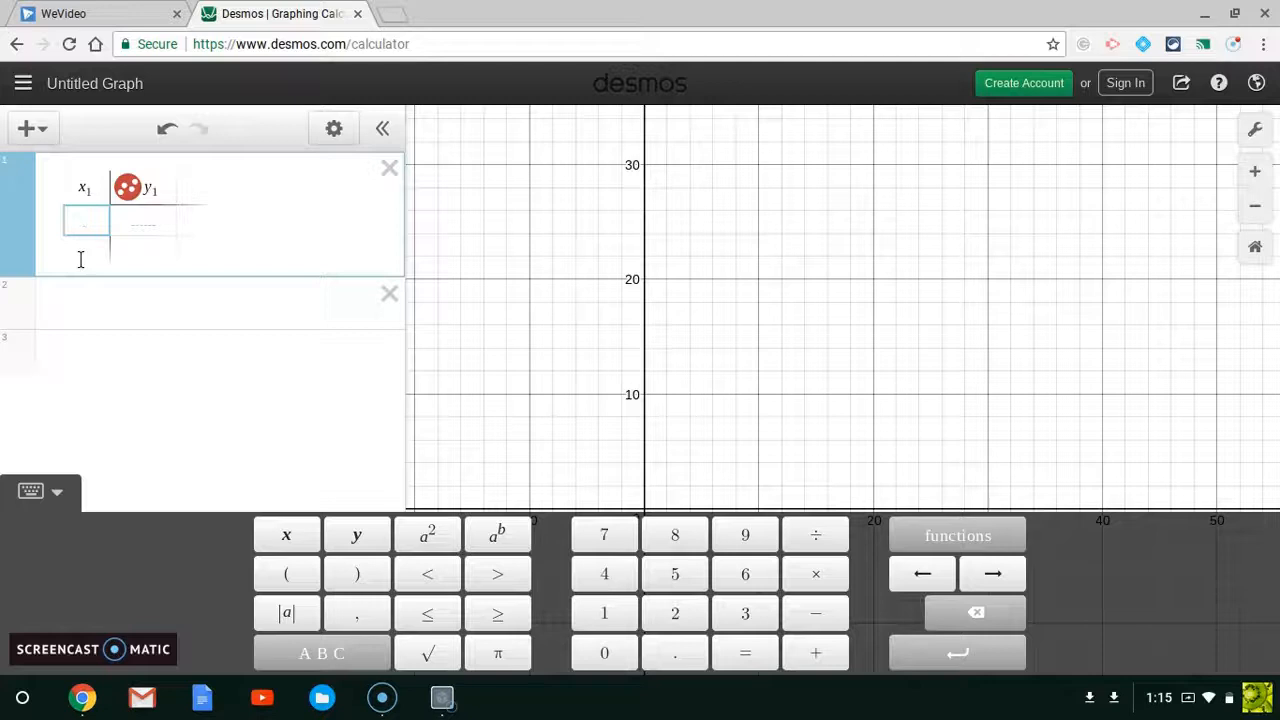
Step: Enter the x1 values 2, 4, 7, 13, 16, 20 and 25 in the table's first column
{"action": "type", "text": "2"}
{"action": "key", "text": "Return"}
{"action": "type", "text": "4"}
{"action": "key", "text": "Return"}
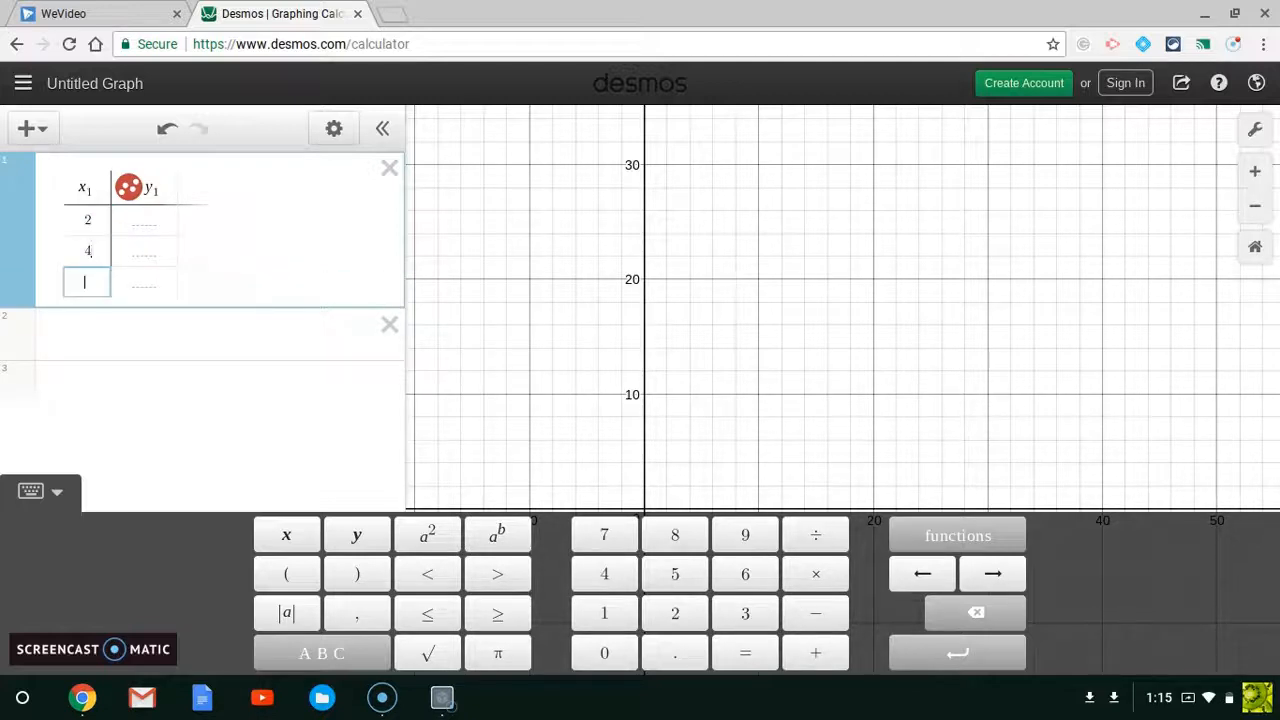
{"action": "type", "text": "7"}
{"action": "key", "text": "Return"}
{"action": "type", "text": "13"}
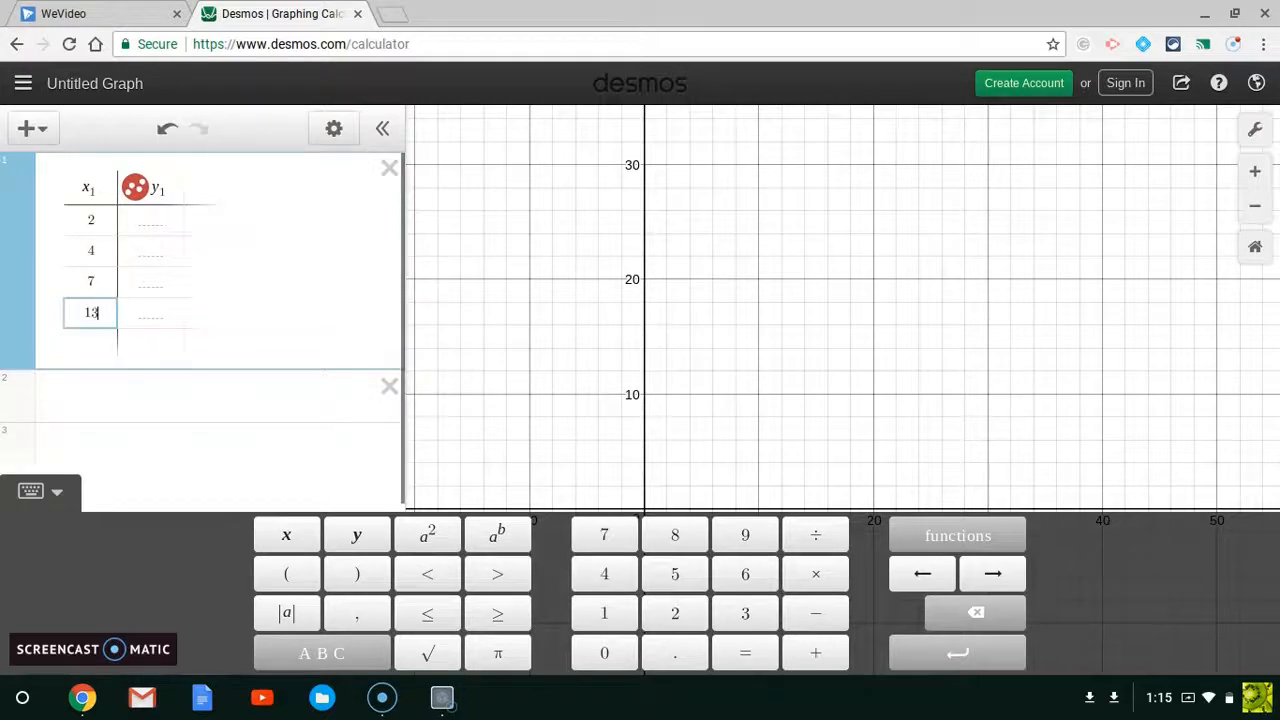
{"action": "key", "text": "Return"}
{"action": "type", "text": "16"}
{"action": "key", "text": "Return"}
{"action": "type", "text": "20"}
{"action": "key", "text": "Return"}
{"action": "type", "text": "25"}
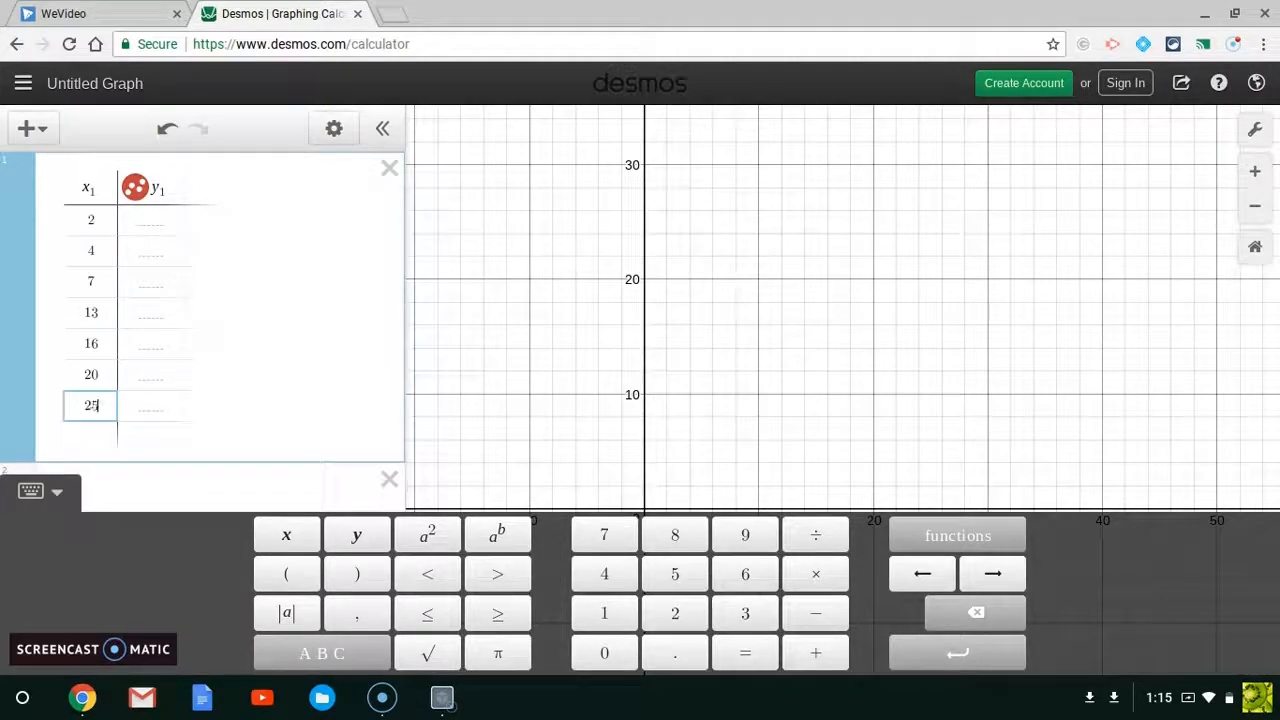
Step: Enter the y1 values 10, 12, 17, 20, 16, 10 and 5 in the table's second column
{"action": "key", "text": "Right"}
{"action": "key", "text": "Up"}
{"action": "key", "text": "Up"}
{"action": "key", "text": "Up"}
{"action": "key", "text": "Up"}
{"action": "key", "text": "Up"}
{"action": "key", "text": "Up"}
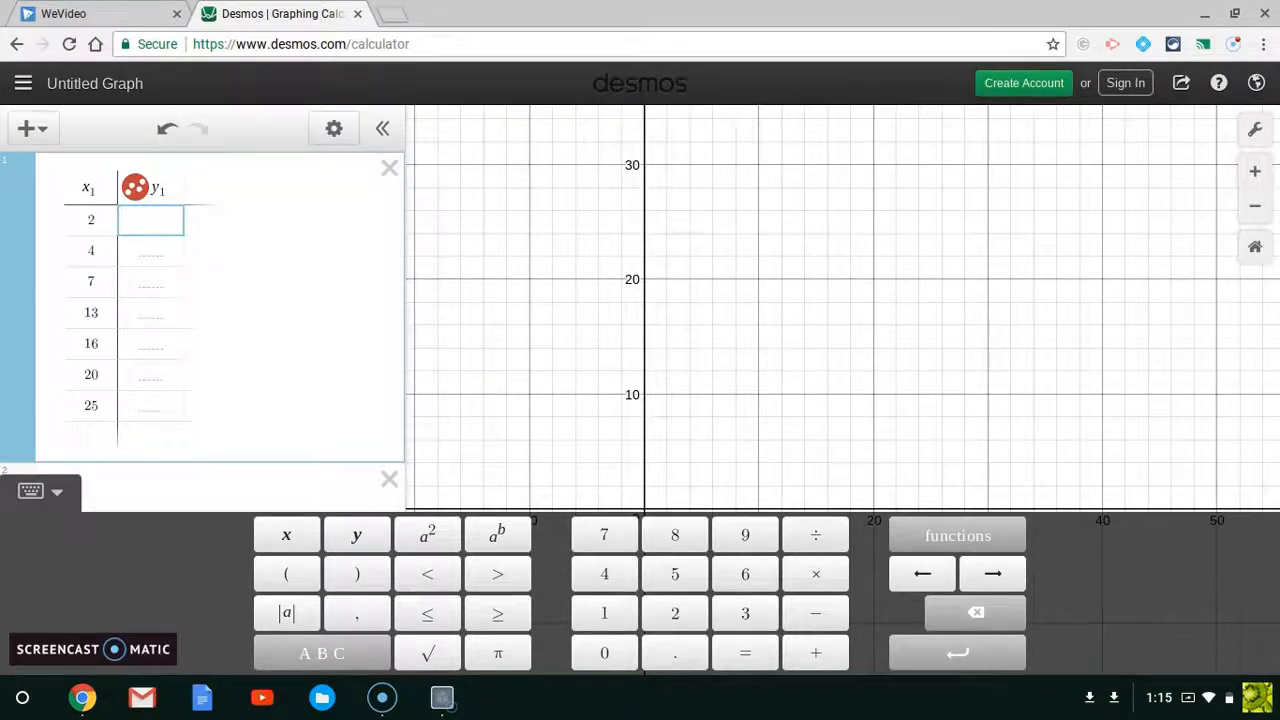
{"action": "key", "text": "Return"}
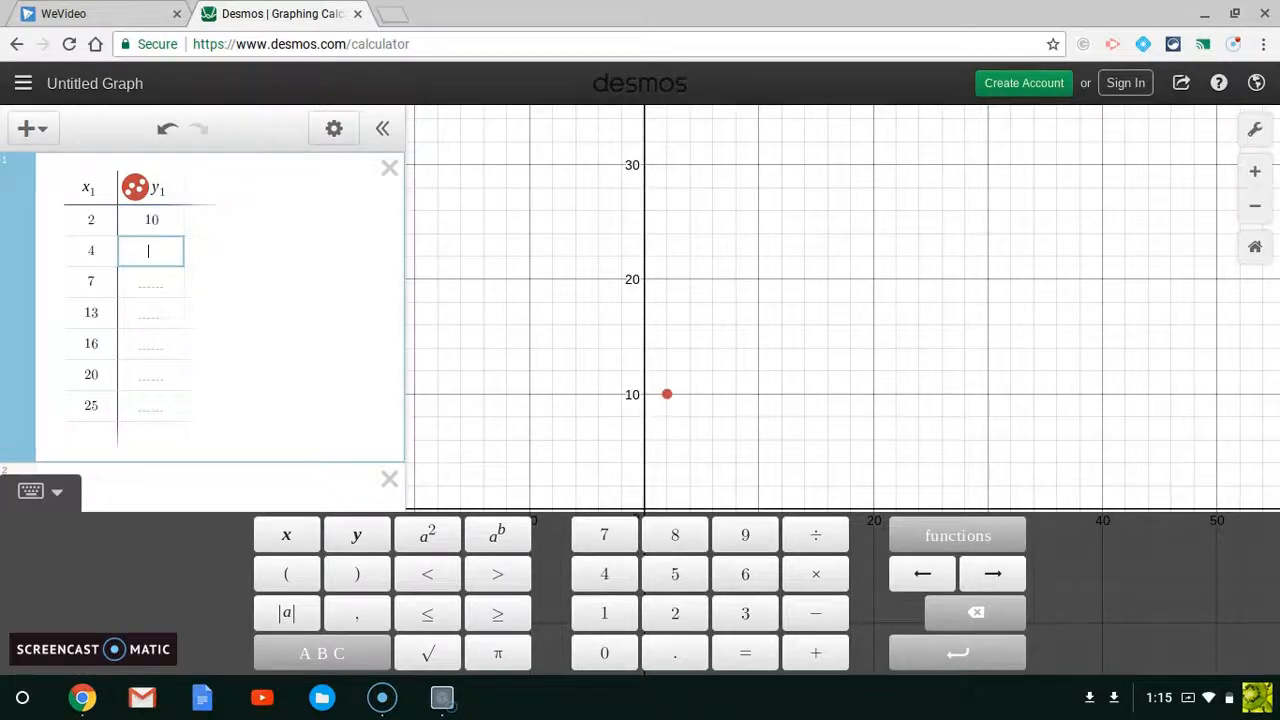
{"action": "type", "text": "12"}
{"action": "key", "text": "Return"}
{"action": "type", "text": "17"}
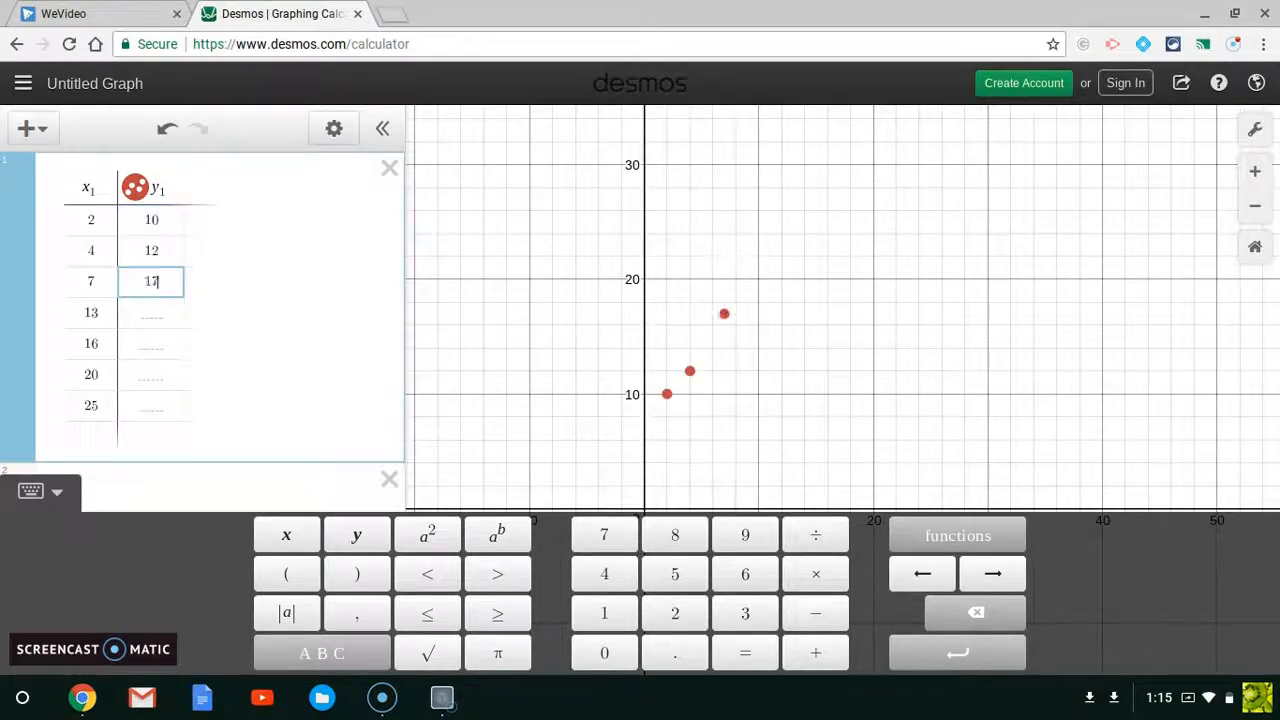
{"action": "key", "text": "Return"}
{"action": "type", "text": "20"}
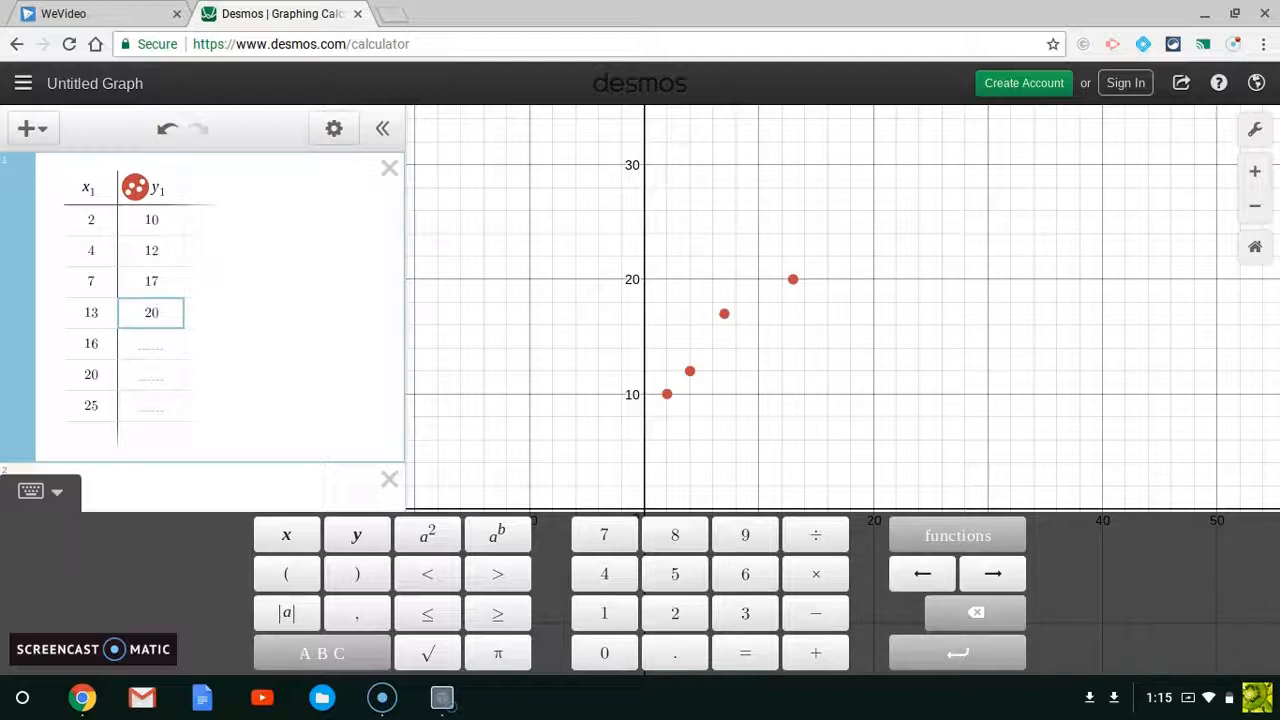
{"action": "key", "text": "Return"}
{"action": "type", "text": "16"}
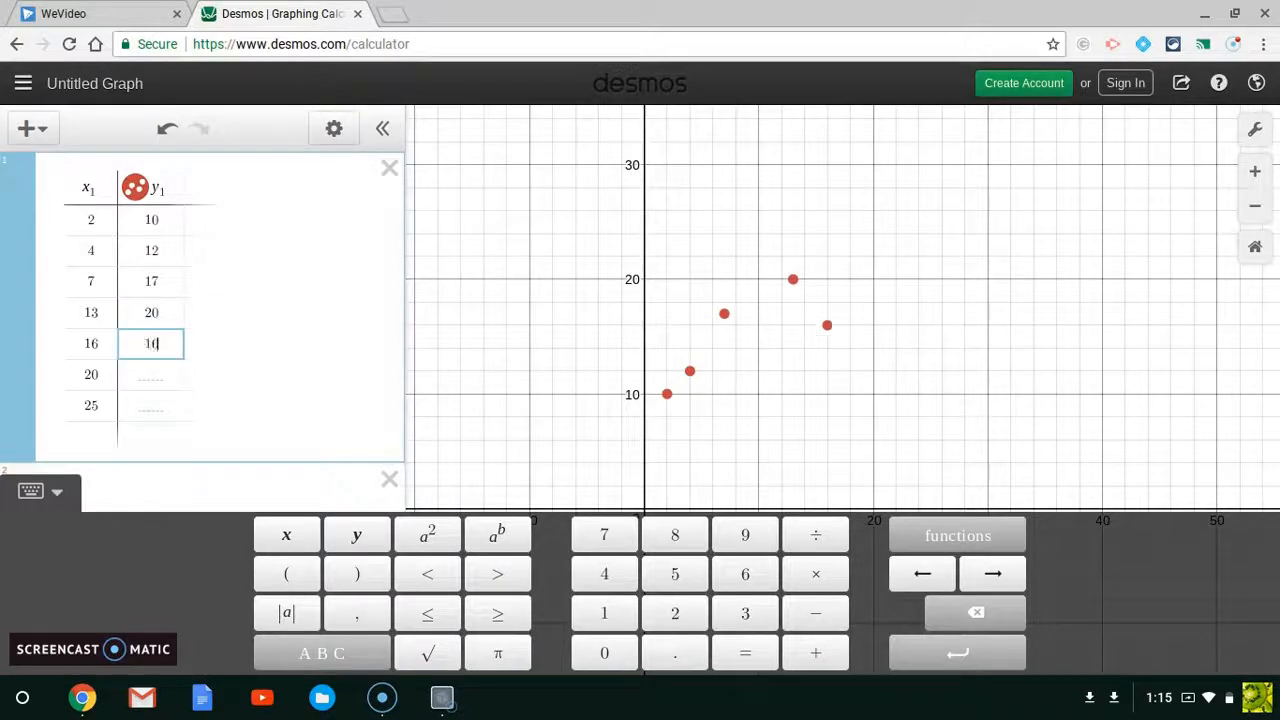
{"action": "key", "text": "Return"}
{"action": "type", "text": "10"}
{"action": "key", "text": "Return"}
{"action": "type", "text": "5"}
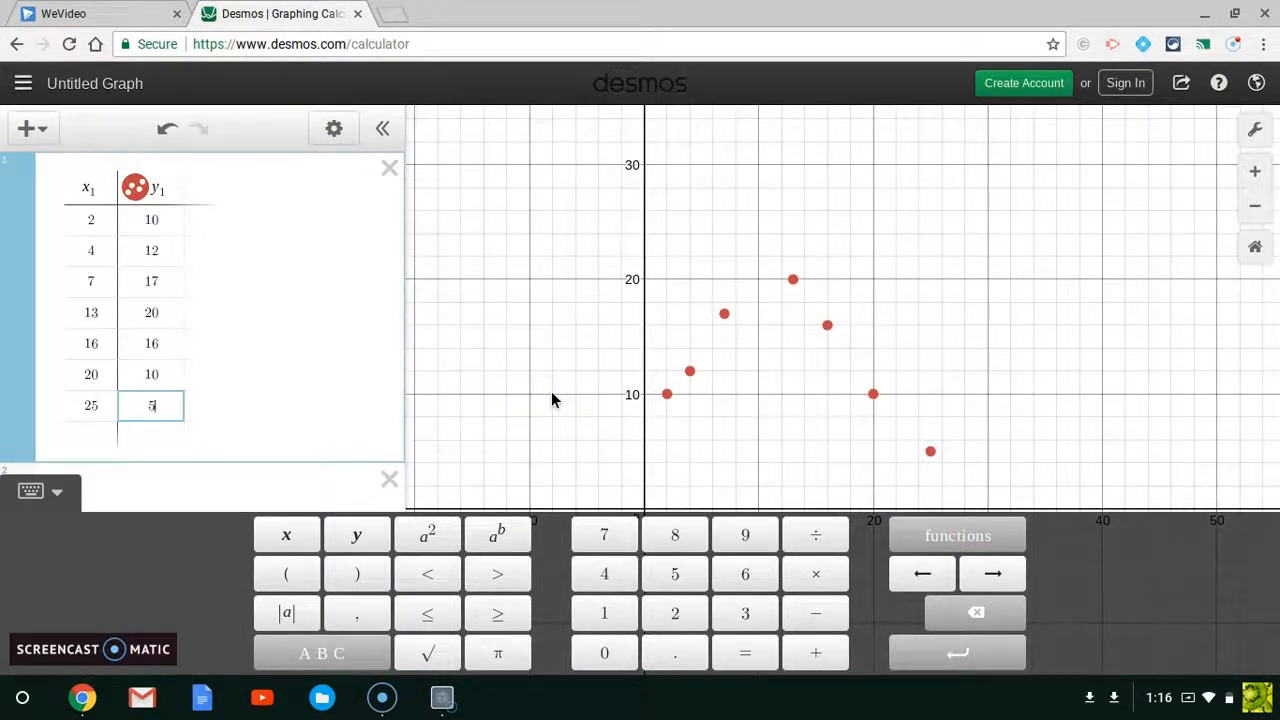
Step: Add a linear regression y1 ~ mx1 + b in a new expression row
{"action": "left_click", "coordinate": [201, 484]}
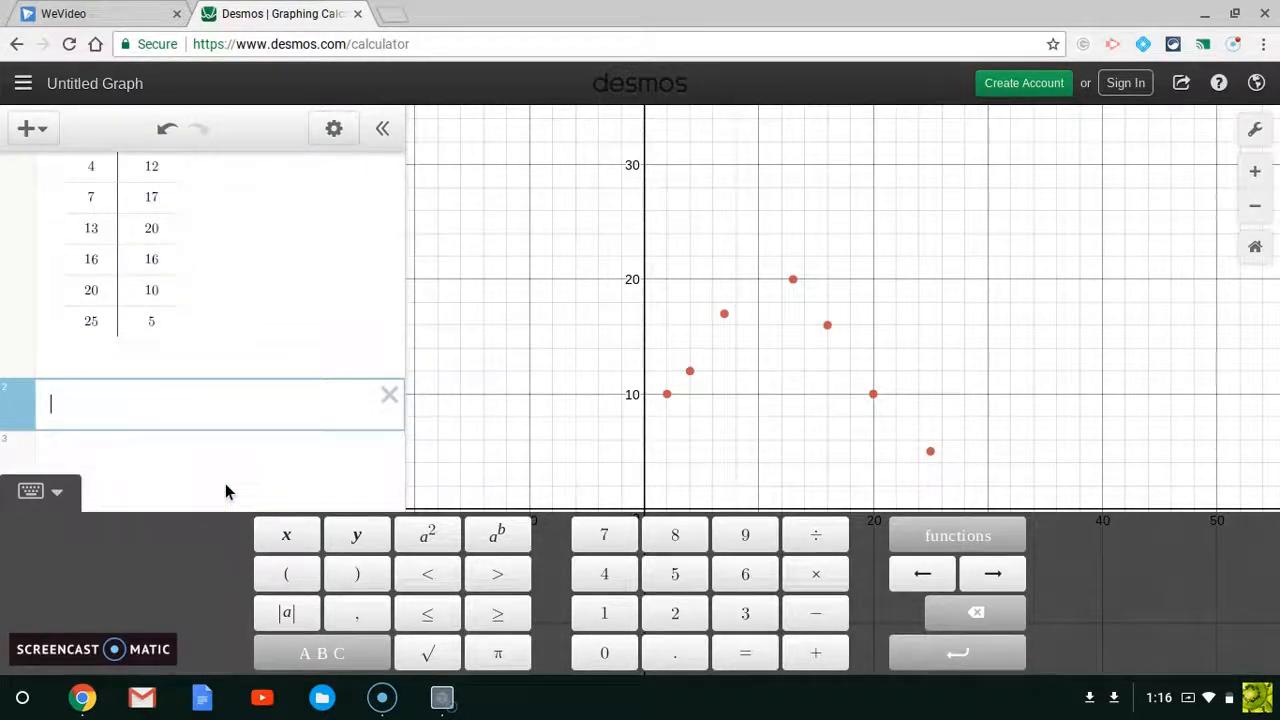
{"action": "type", "text": "y_1 "}
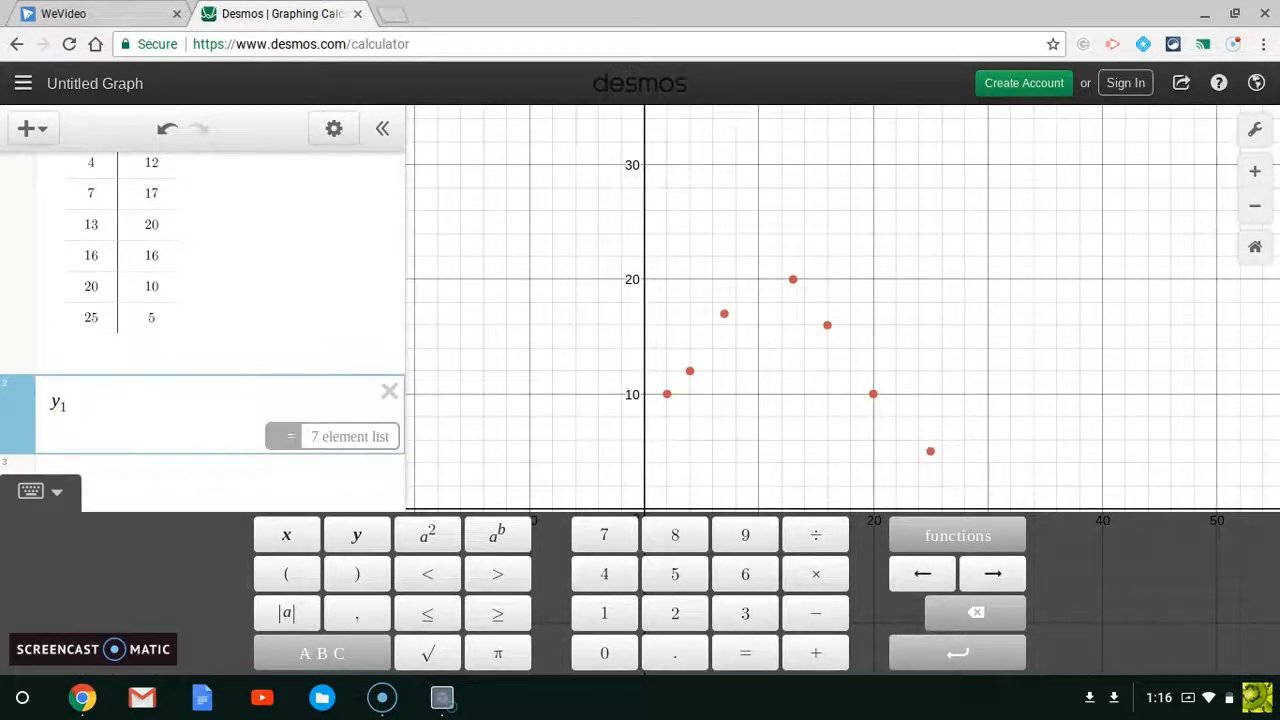
{"action": "type", "text": "~"}
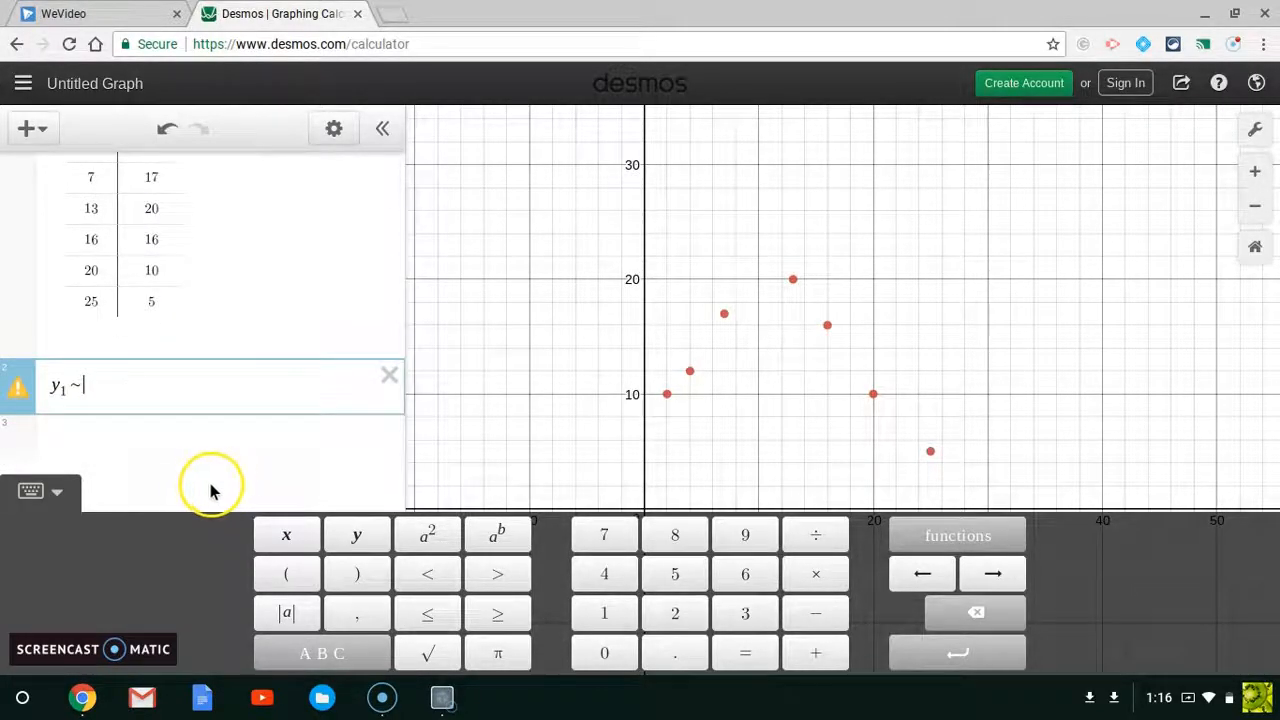
{"action": "key", "text": "BackSpace"}
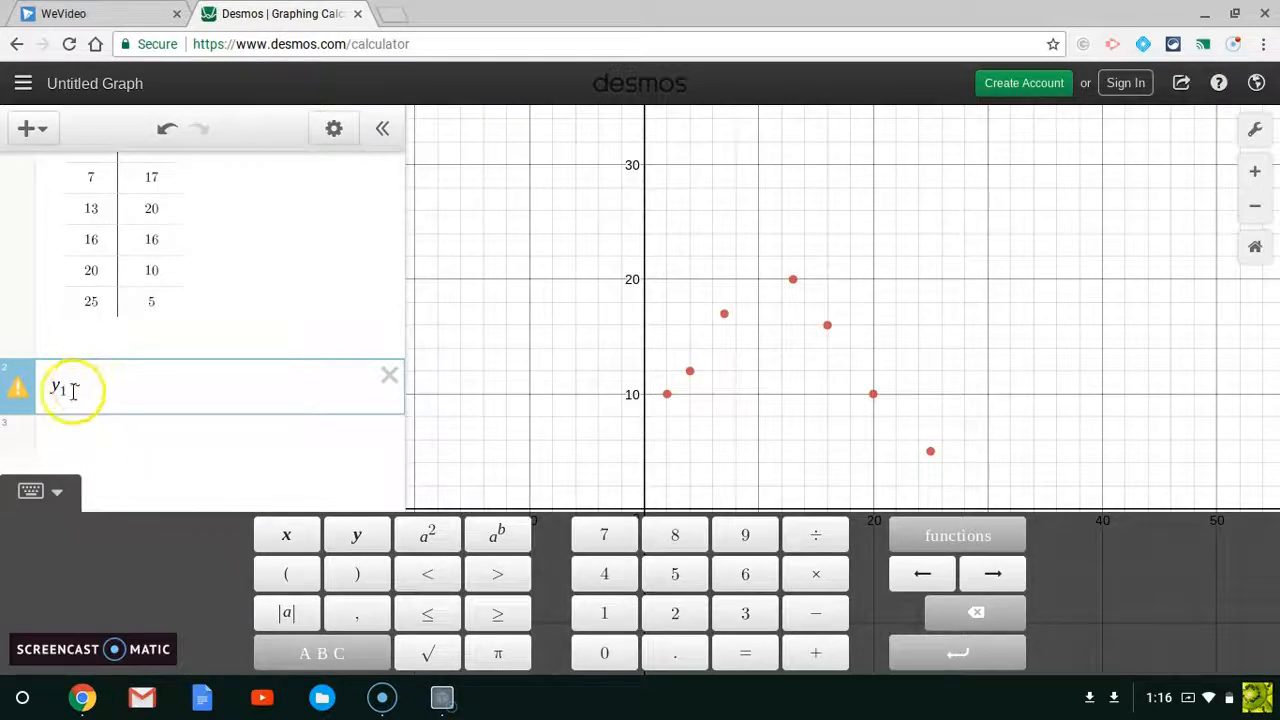
{"action": "type", "text": "~ "}
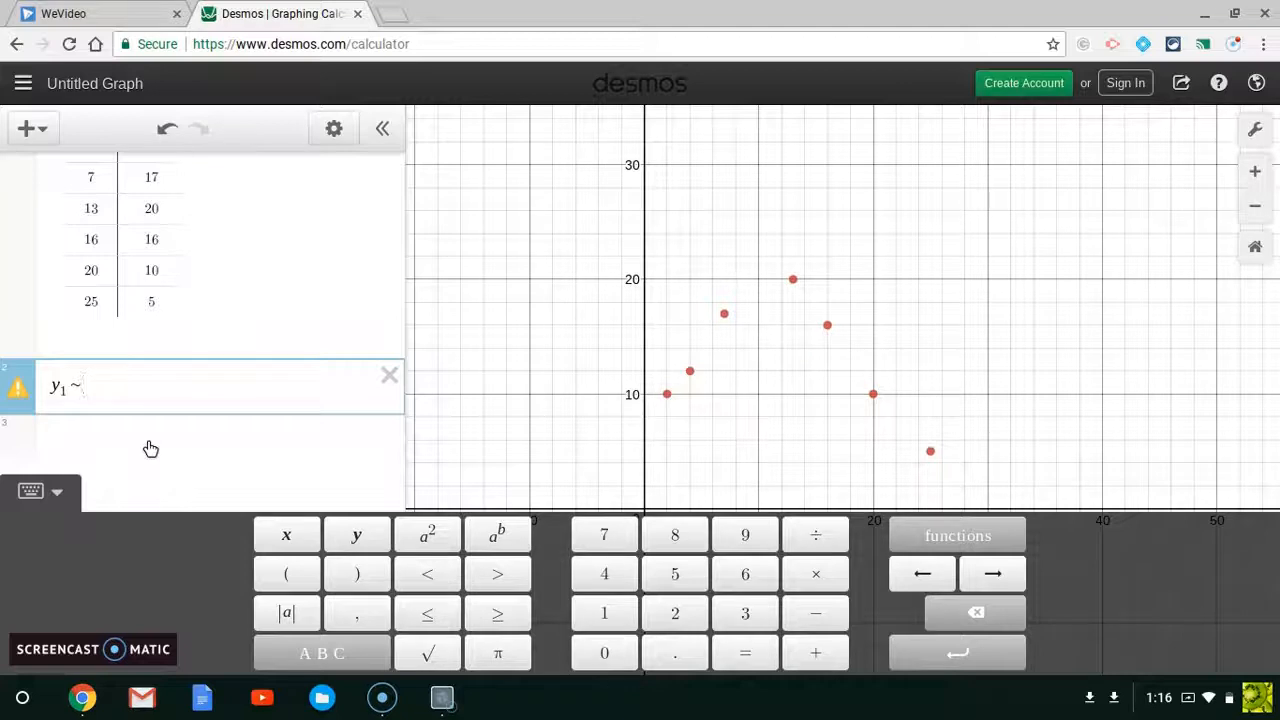
{"action": "type", "text": "mx"}
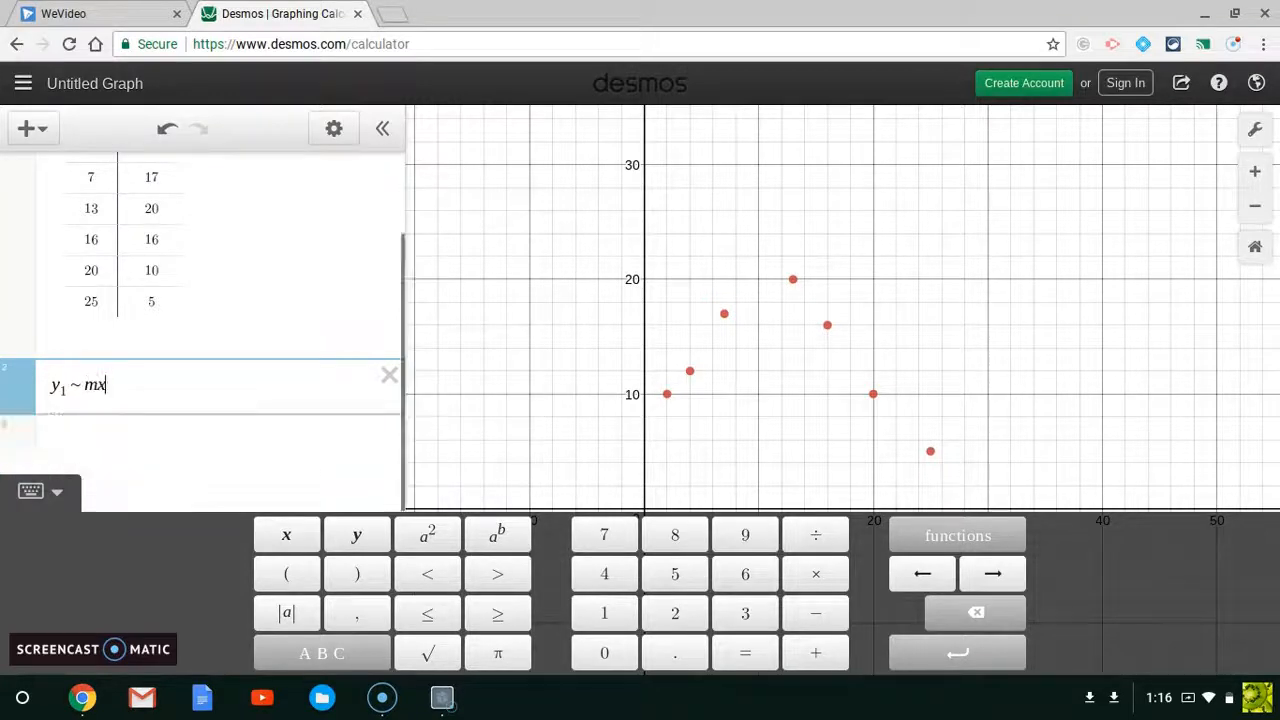
{"action": "type", "text": "1"}
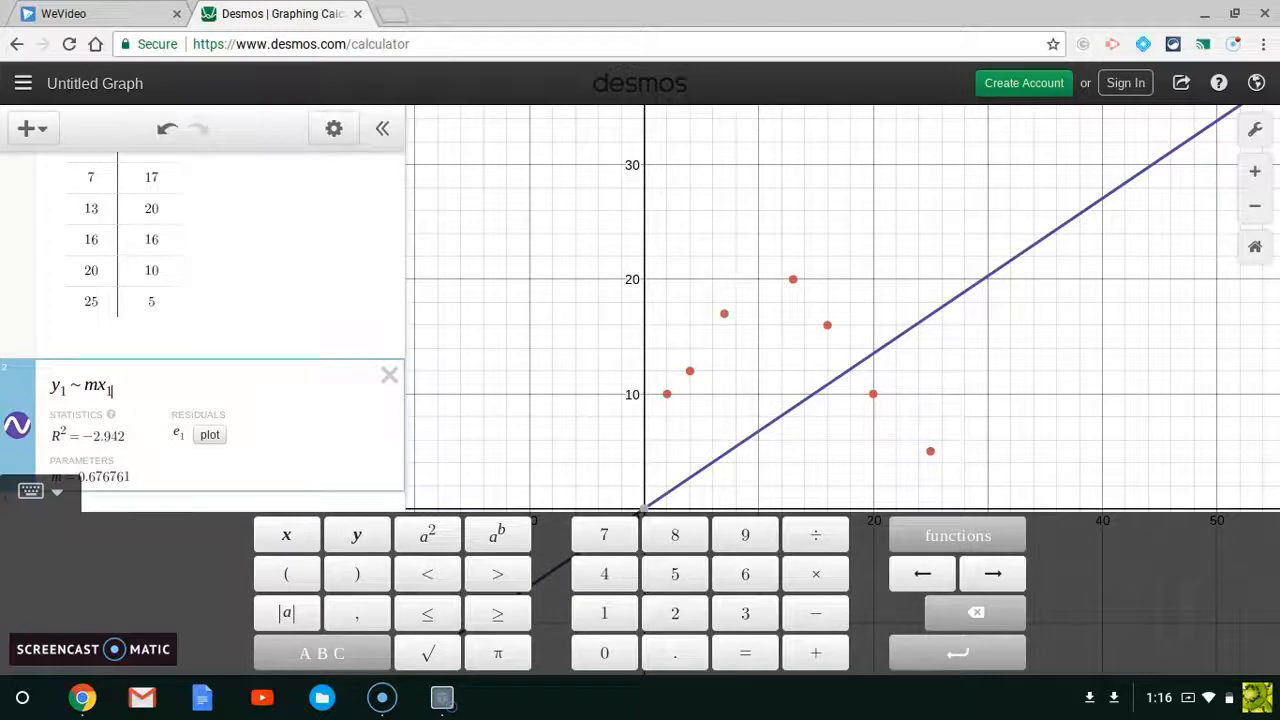
{"action": "type", "text": "+ "}
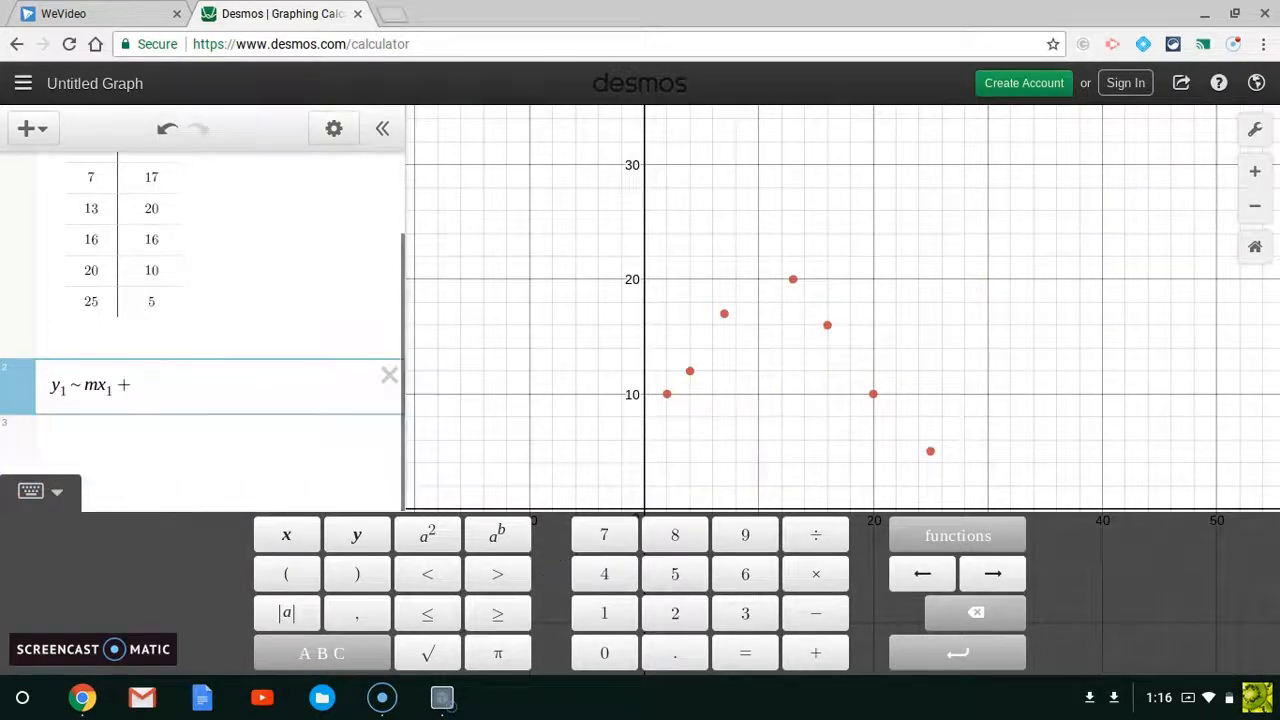
{"action": "type", "text": "b"}
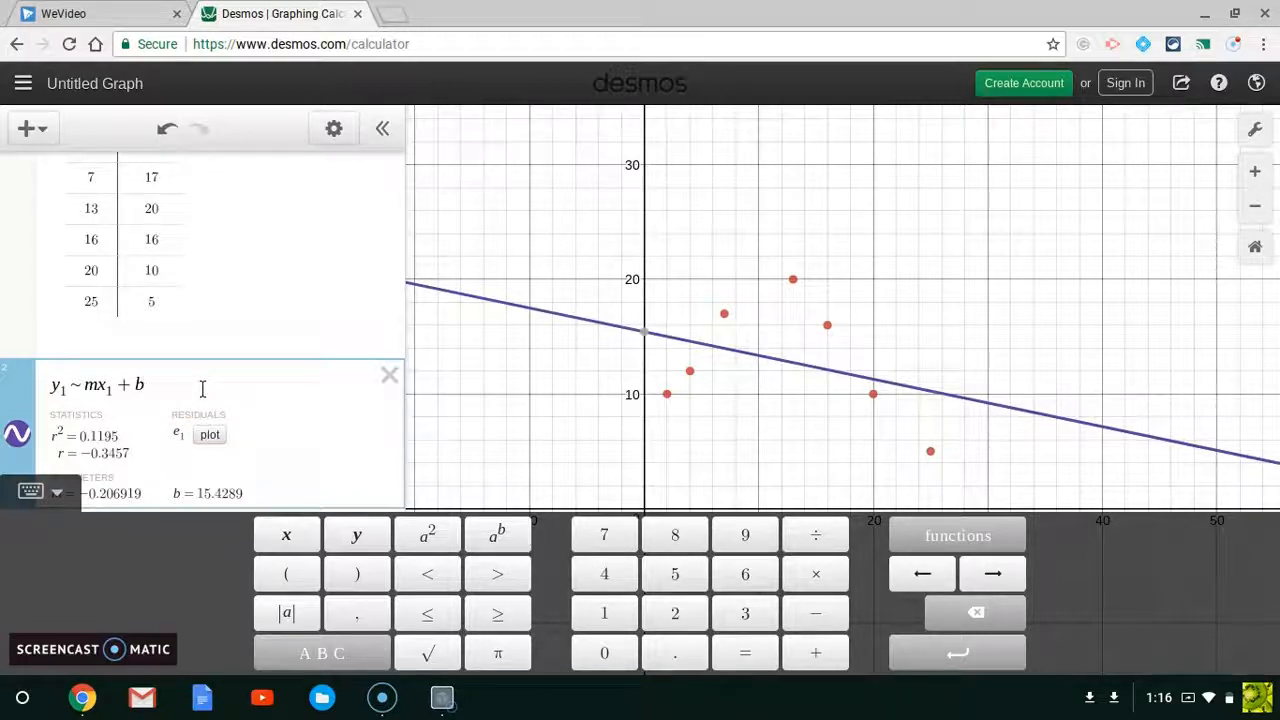
Step: Add an exponential regression y1 ~ ab^x1 in the next expression row
{"action": "scroll", "coordinate": [202, 388], "scroll_direction": "down", "scroll_amount": 2}
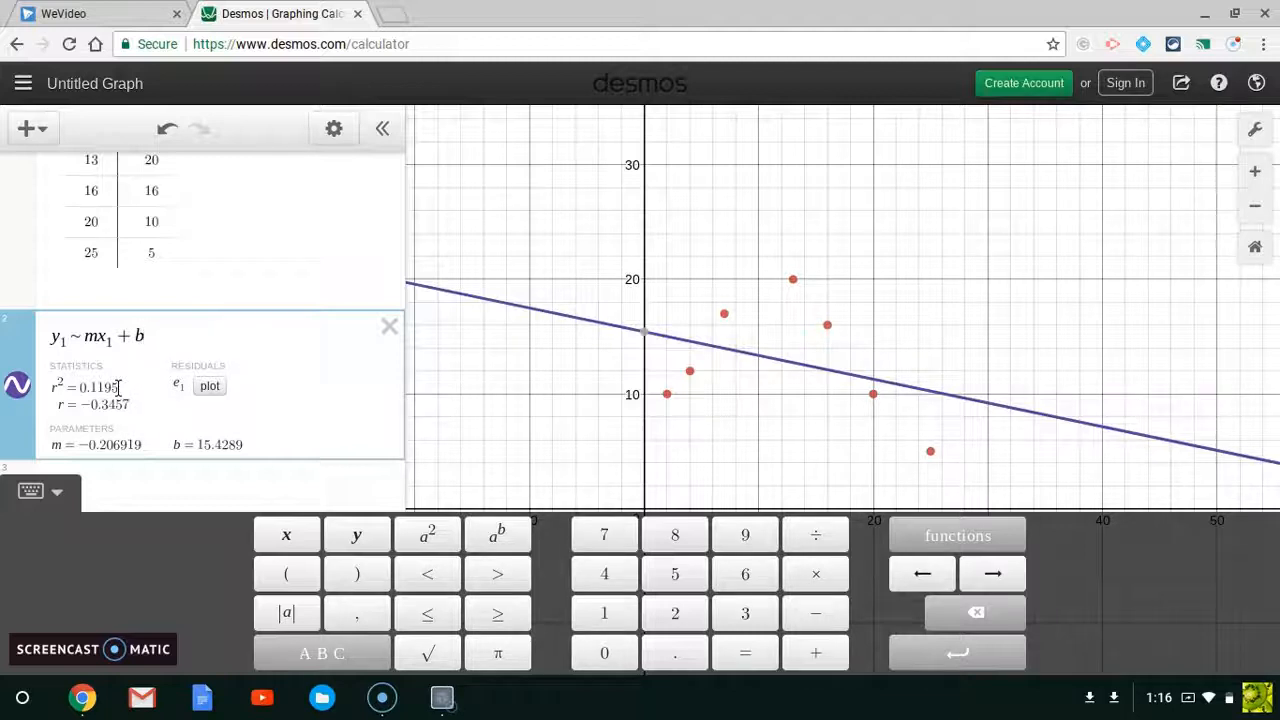
{"action": "scroll", "coordinate": [119, 395], "scroll_direction": "down", "scroll_amount": 1}
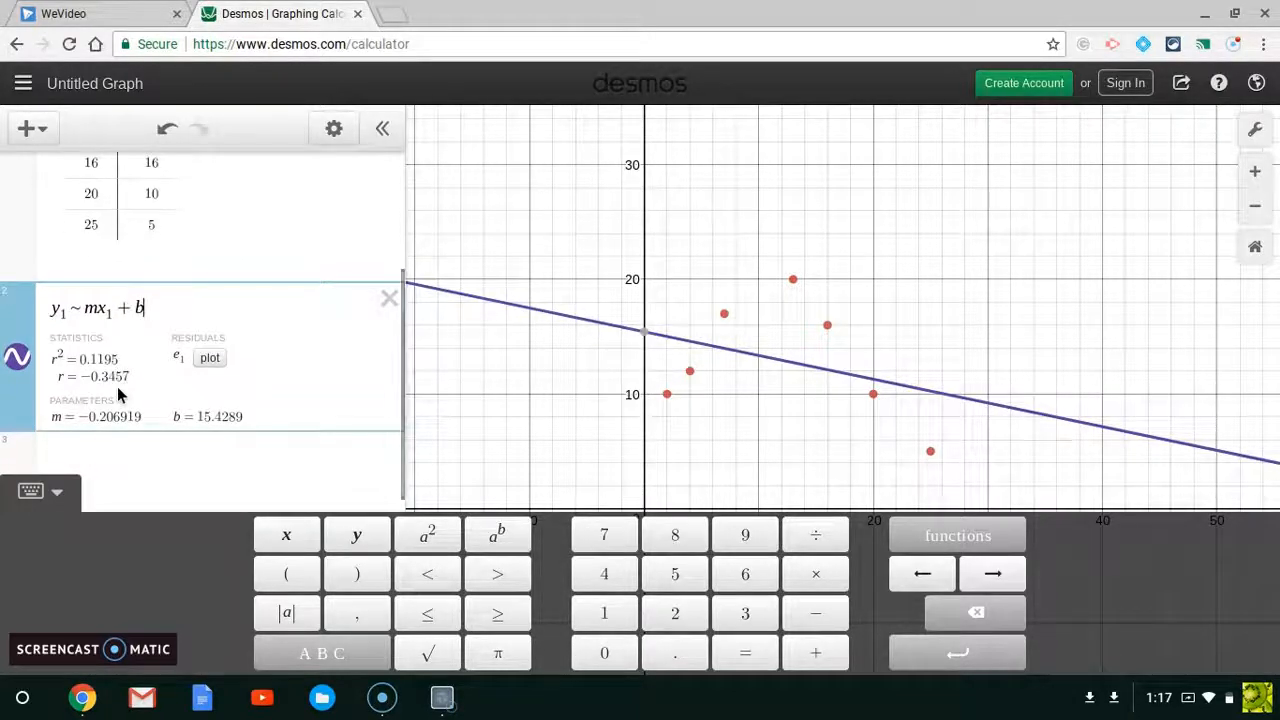
{"action": "left_click", "coordinate": [110, 457]}
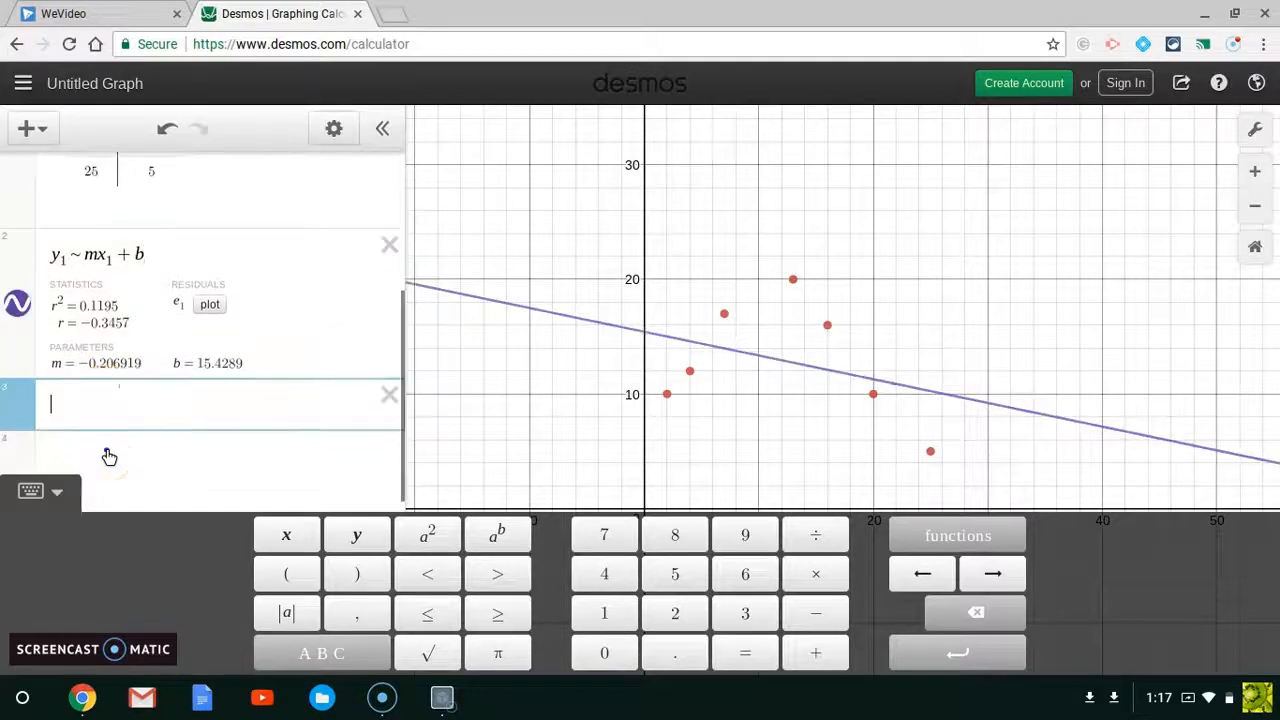
{"action": "type", "text": "y"}
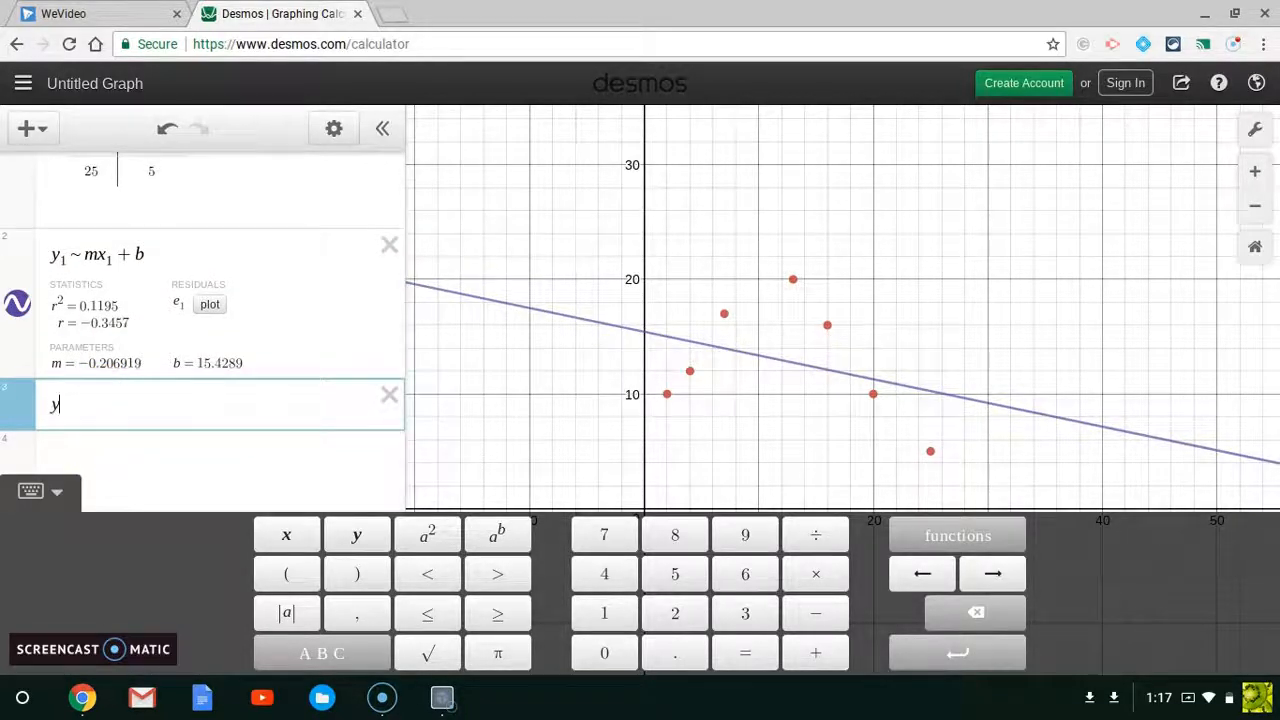
{"action": "type", "text": "1 ~ "}
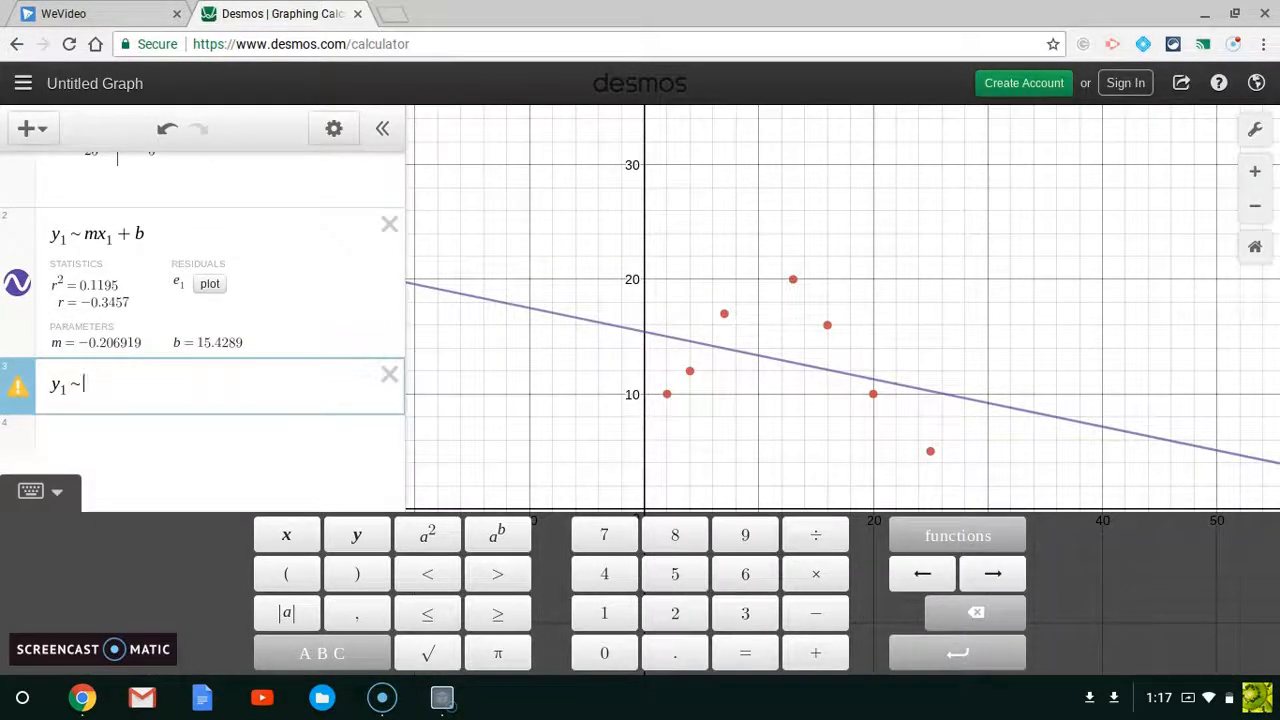
{"action": "type", "text": "ab^x1"}
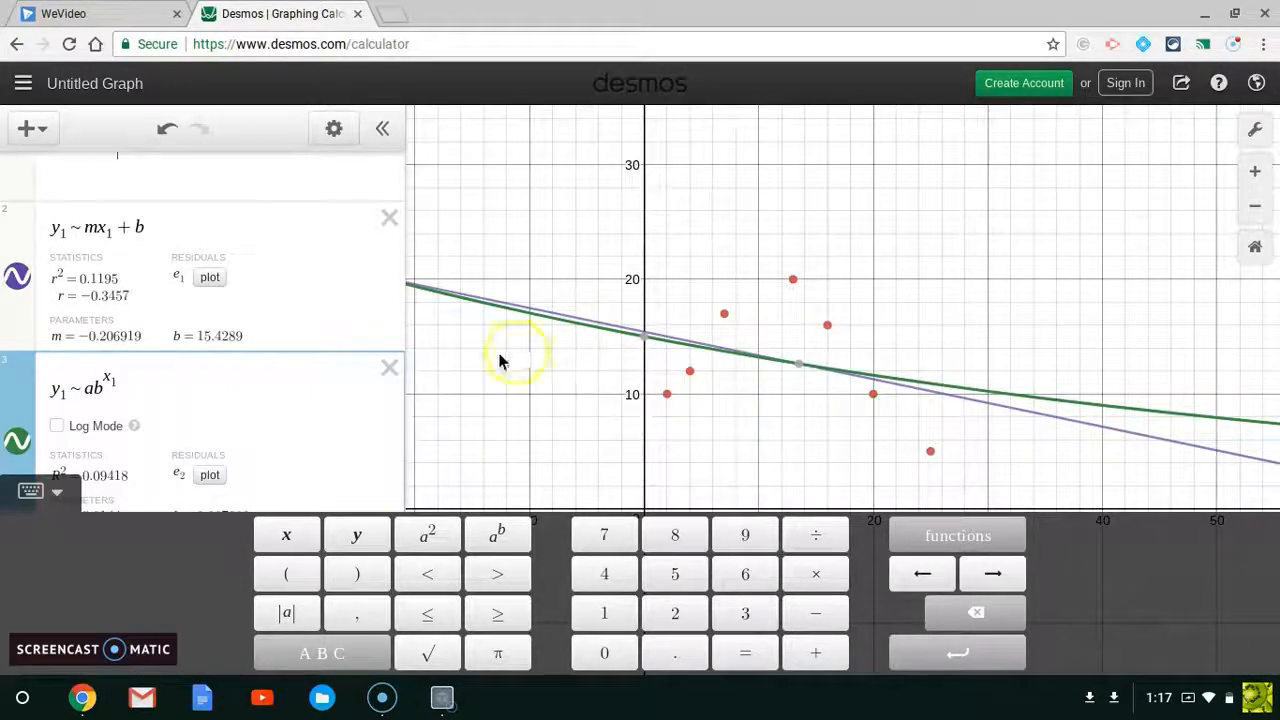
Step: Add a quadratic regression y1 ~ ax1^2 + bx1 + c in the next expression row
{"action": "scroll", "coordinate": [315, 357], "scroll_direction": "down", "scroll_amount": 2}
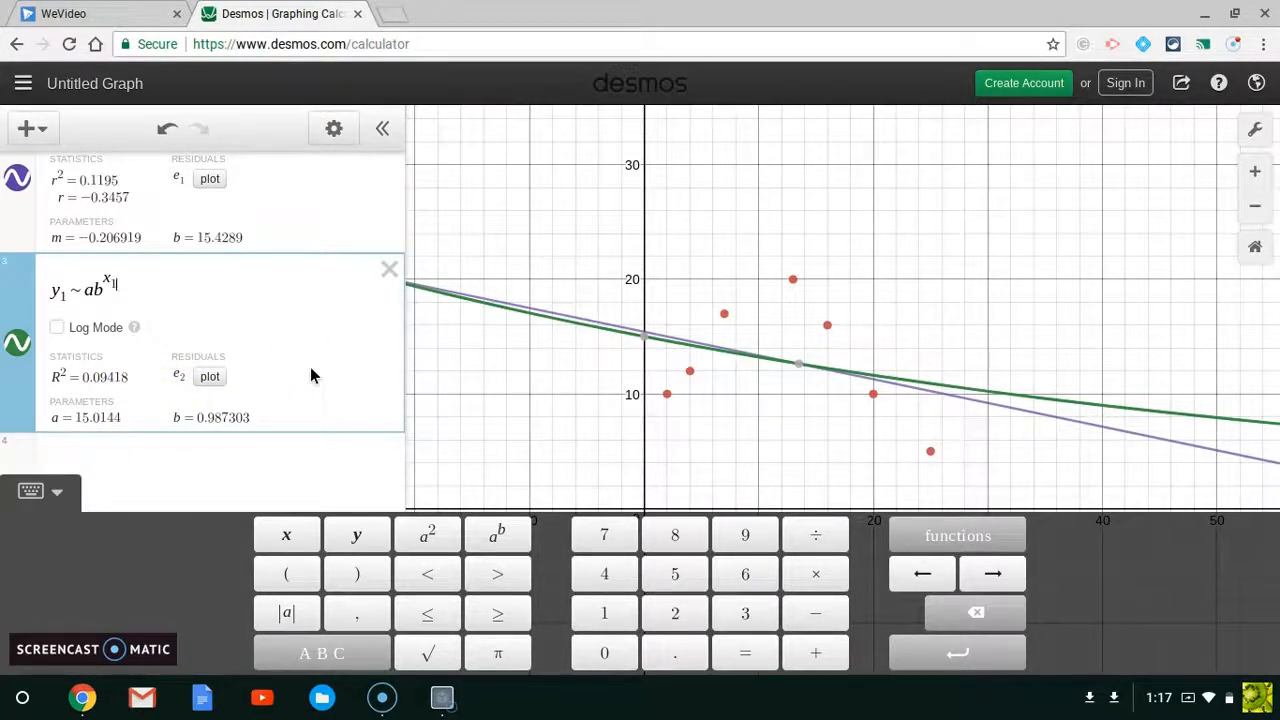
{"action": "left_click", "coordinate": [196, 459]}
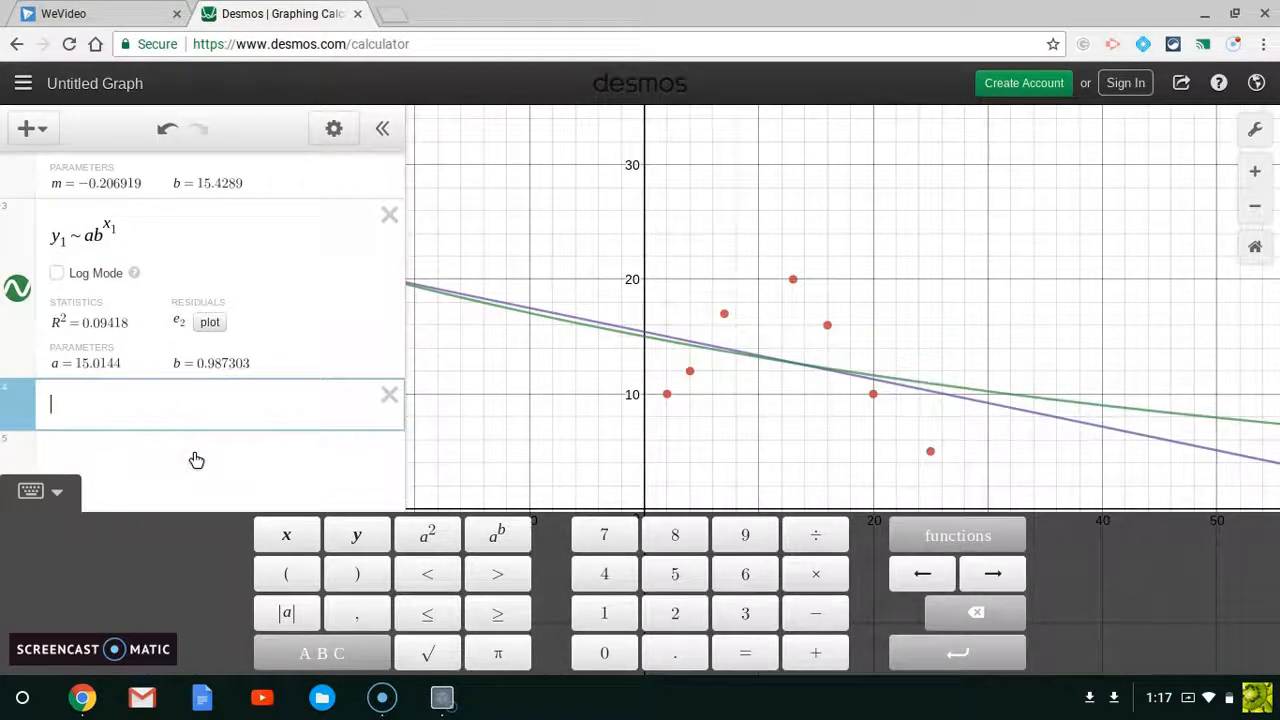
{"action": "type", "text": "y1 "}
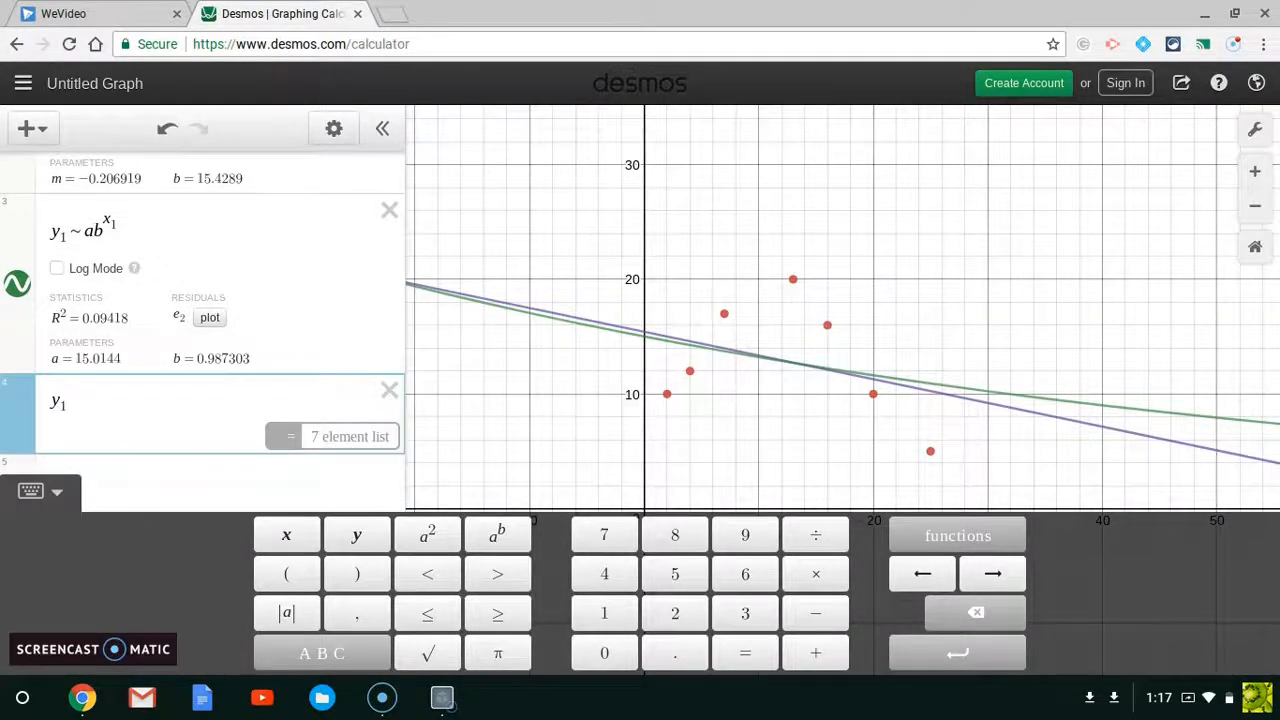
{"action": "type", "text": "~ "}
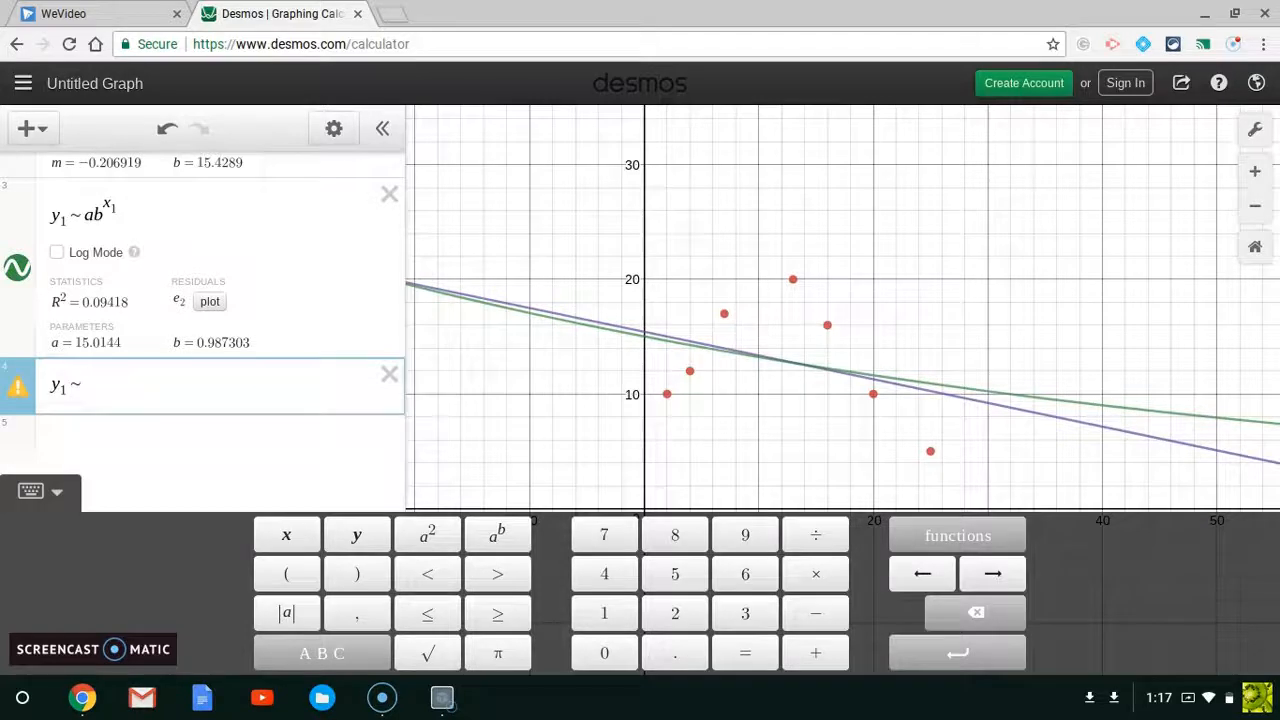
{"action": "type", "text": "ax"}
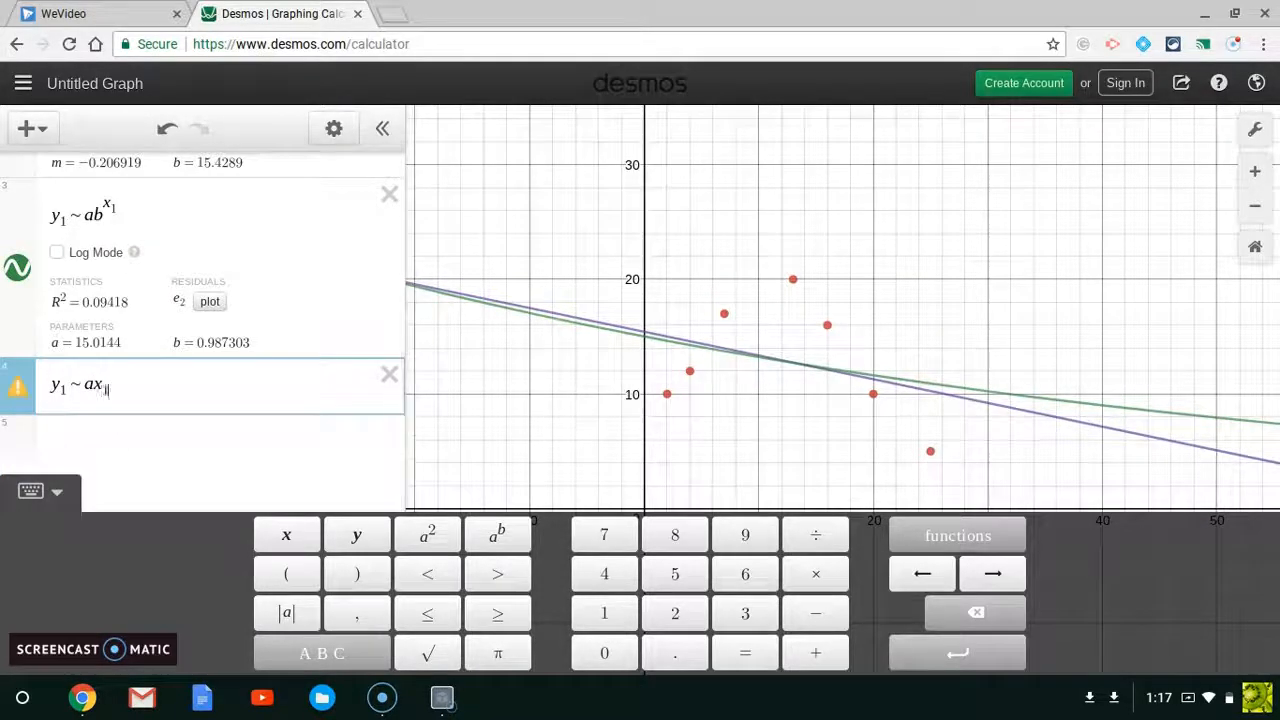
{"action": "type", "text": "1^2"}
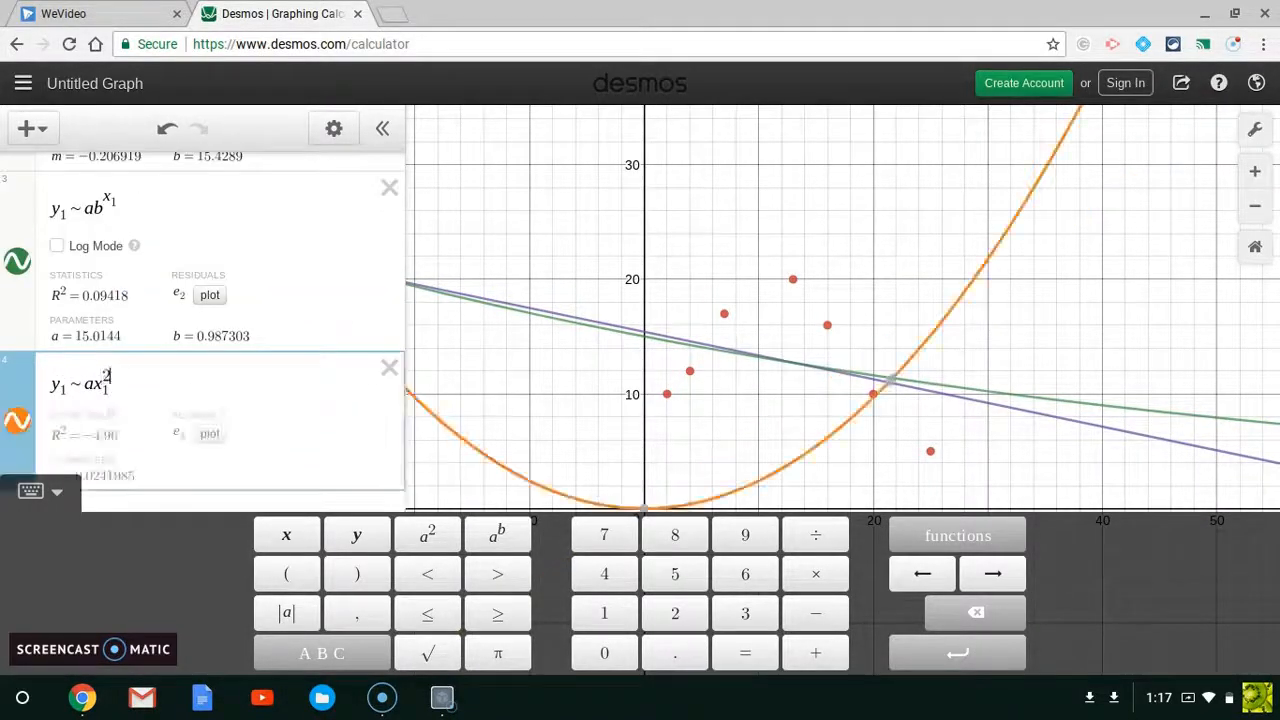
{"action": "key", "text": "Right"}
{"action": "type", "text": "+ b"}
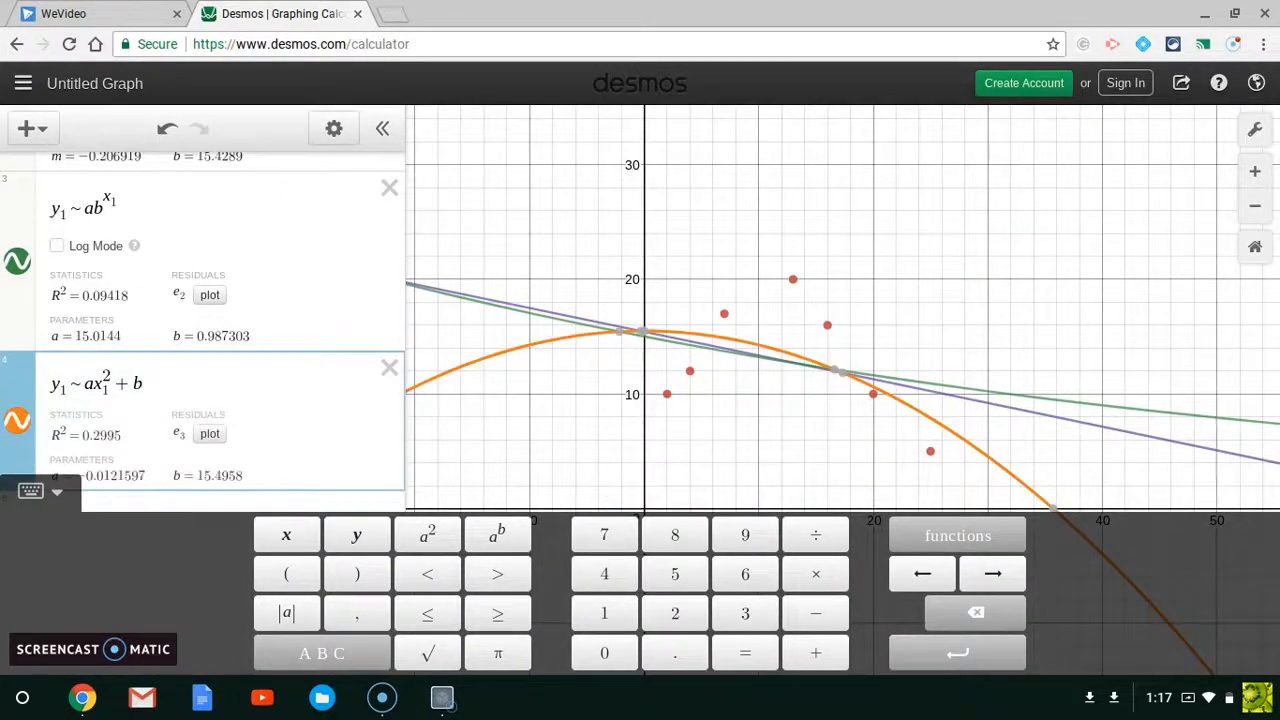
{"action": "type", "text": "x1"}
{"action": "key", "text": "Right"}
{"action": "type", "text": "+c"}
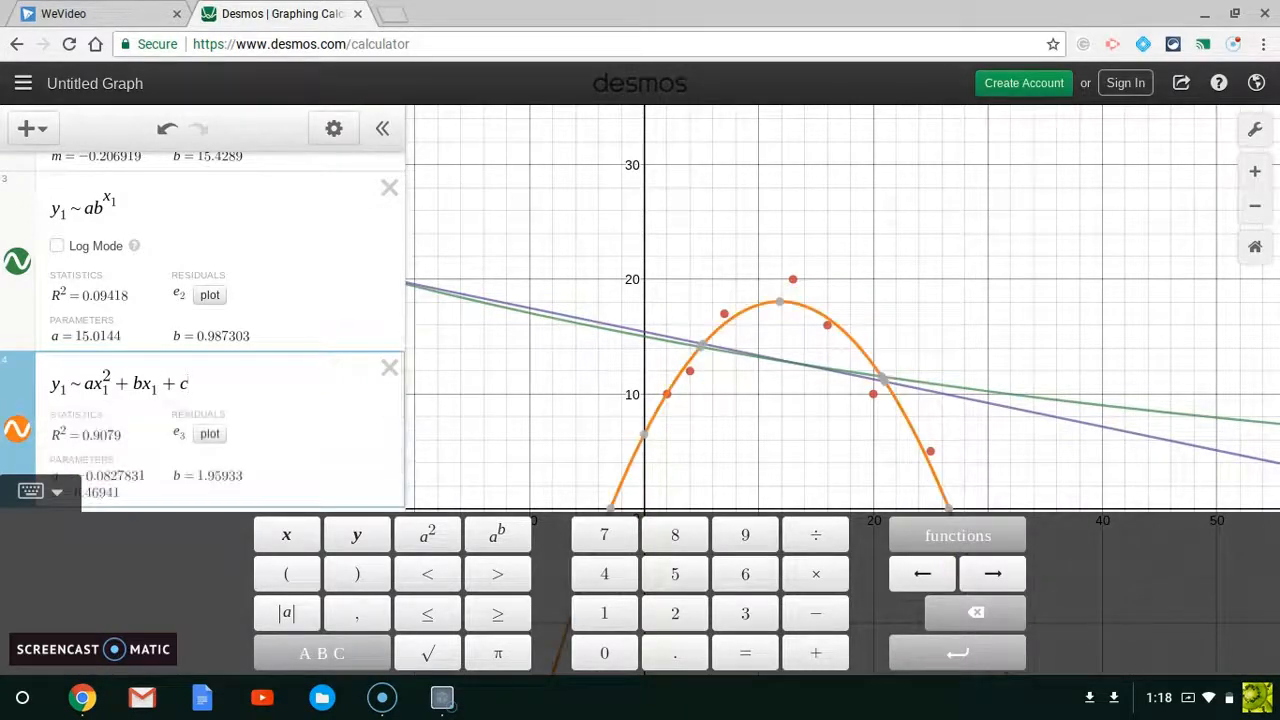
{"action": "left_click", "coordinate": [213, 360]}
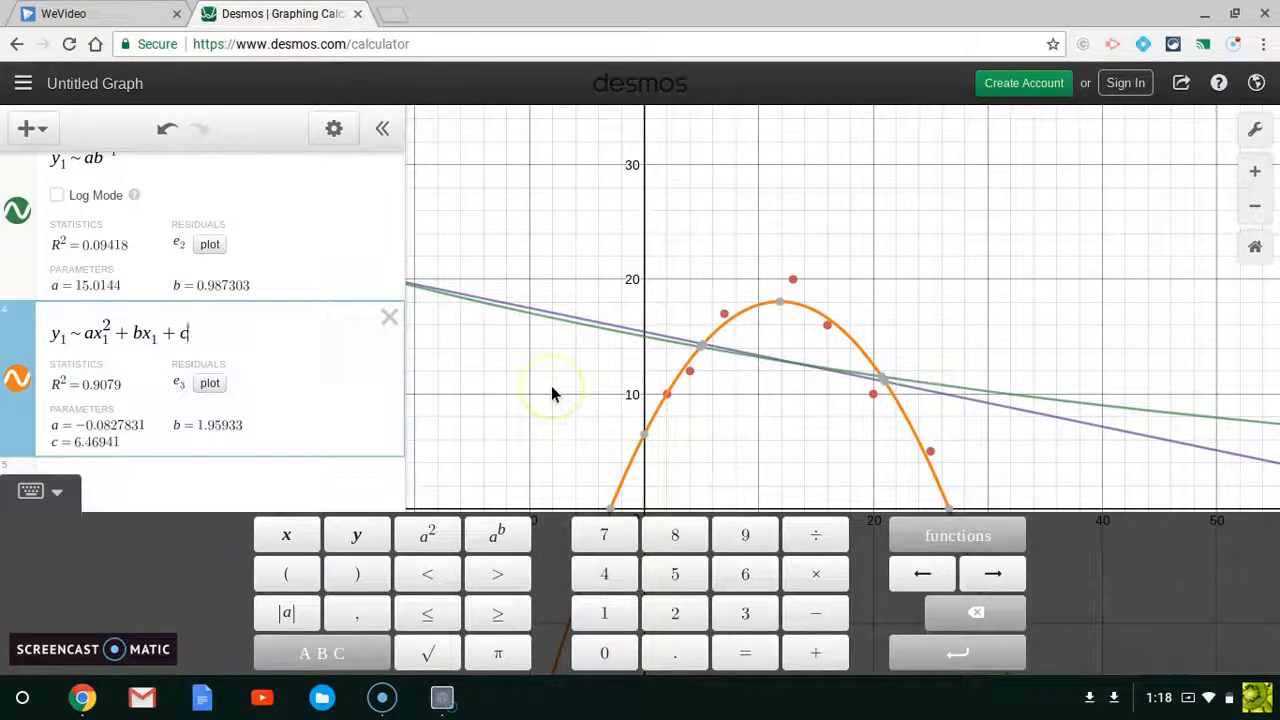
Step: Enter the quadratic y = -0.0827831x^2 + 1.95933x + 6.46941 in a new expression row
{"action": "scroll", "coordinate": [320, 345], "scroll_direction": "down", "scroll_amount": 1}
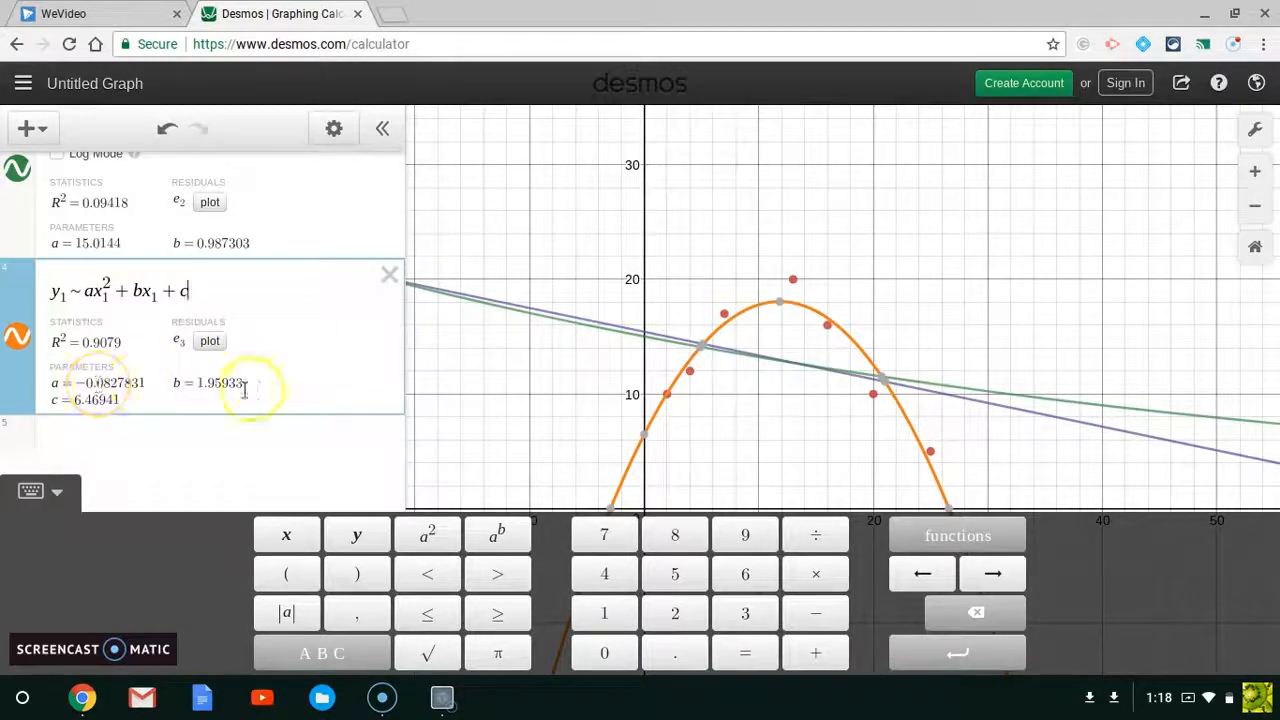
{"action": "left_click", "coordinate": [138, 440]}
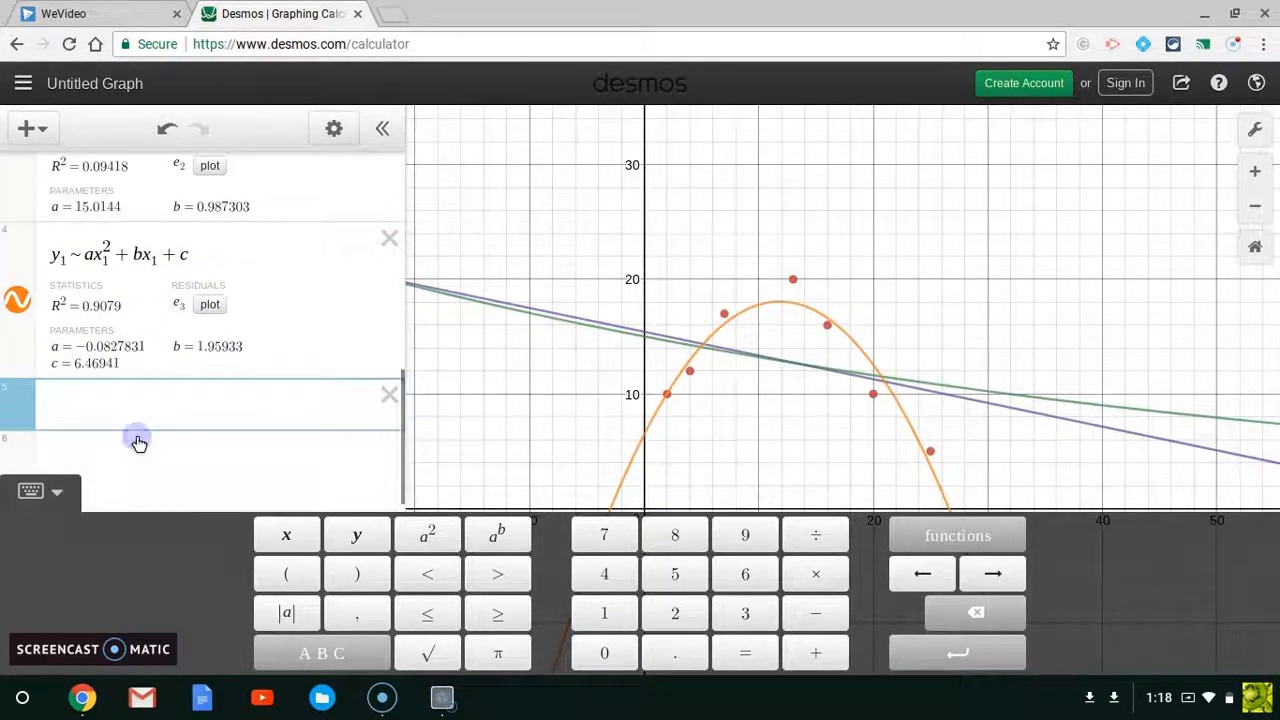
{"action": "type", "text": "y="}
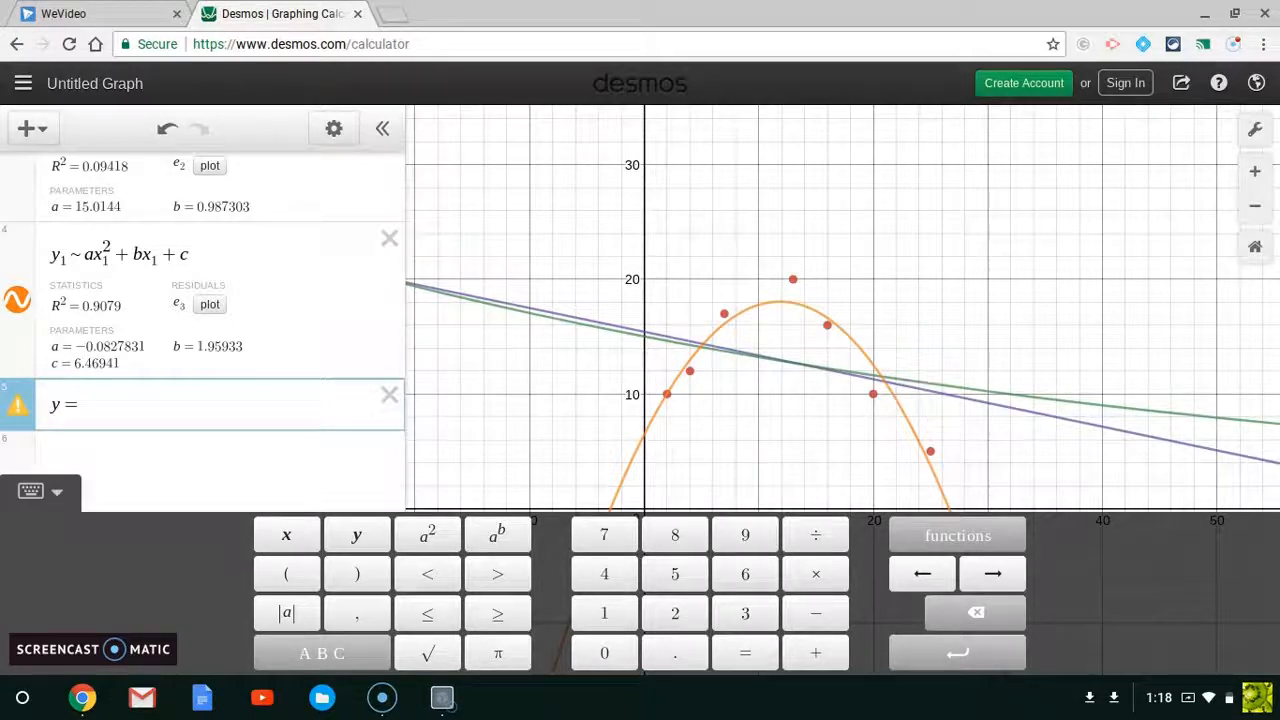
{"action": "type", "text": "-"}
{"action": "type", "text": "0.08"}
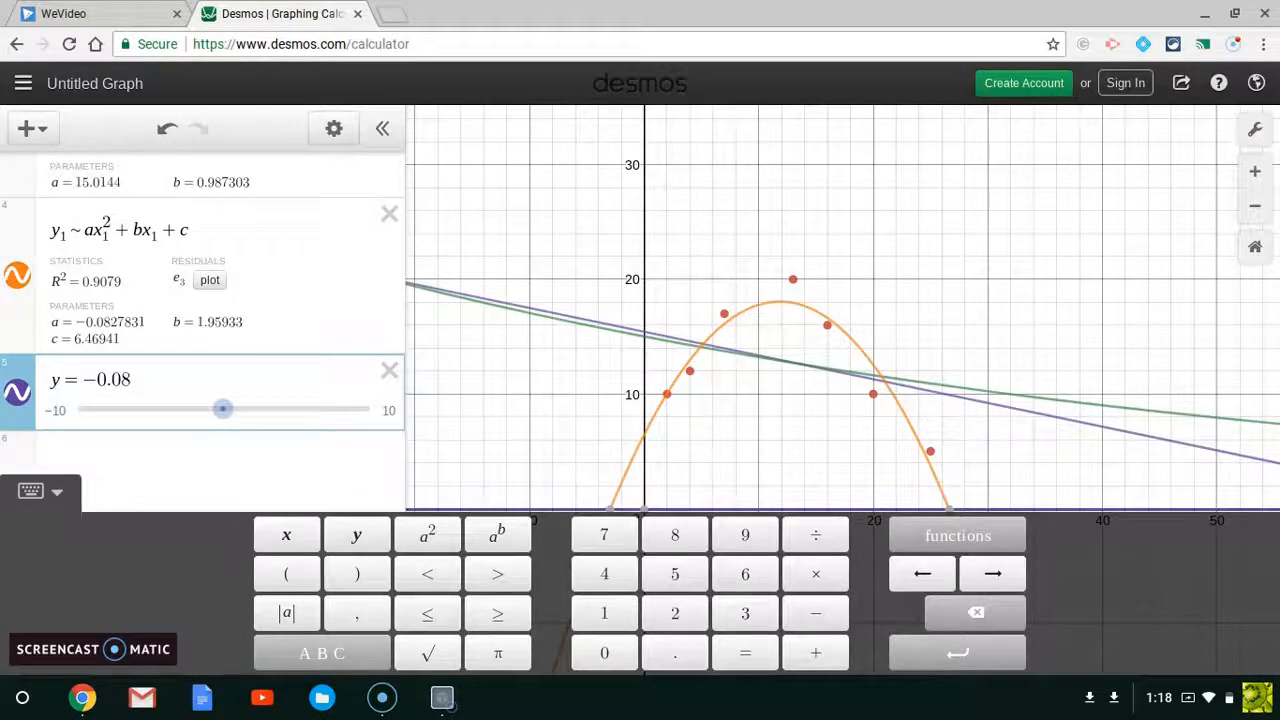
{"action": "type", "text": "2783"}
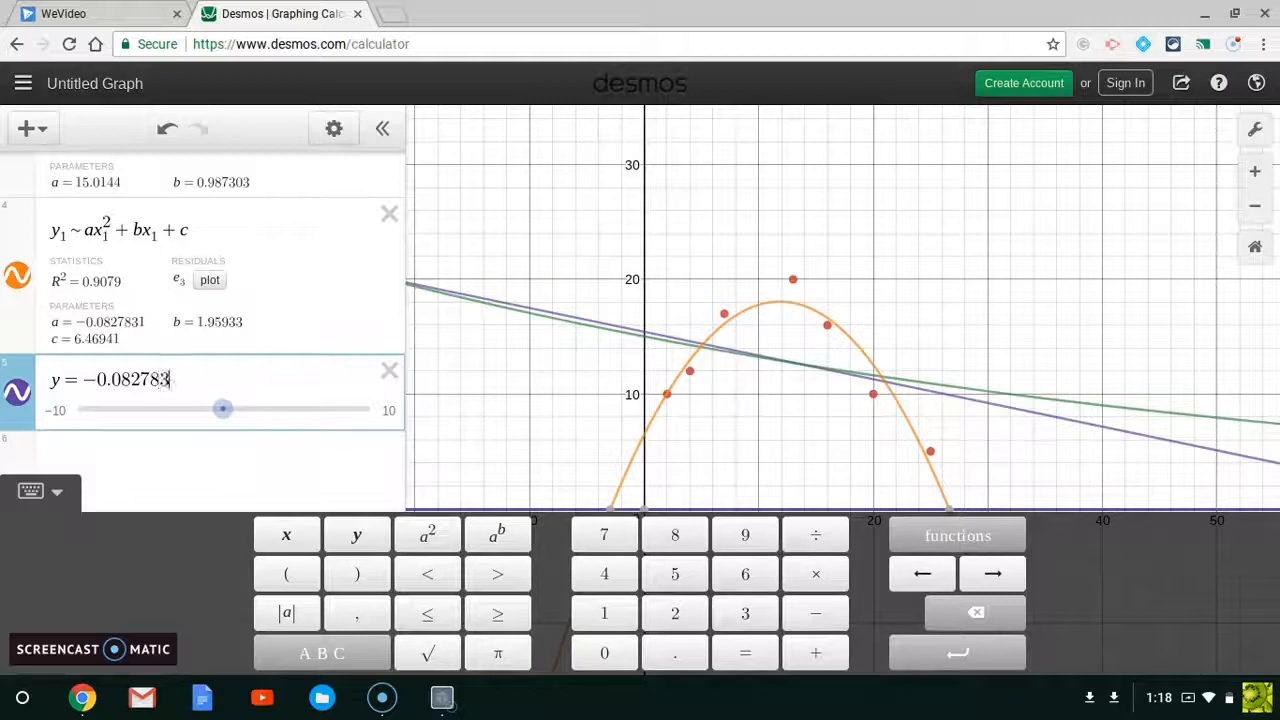
{"action": "type", "text": "1x^2"}
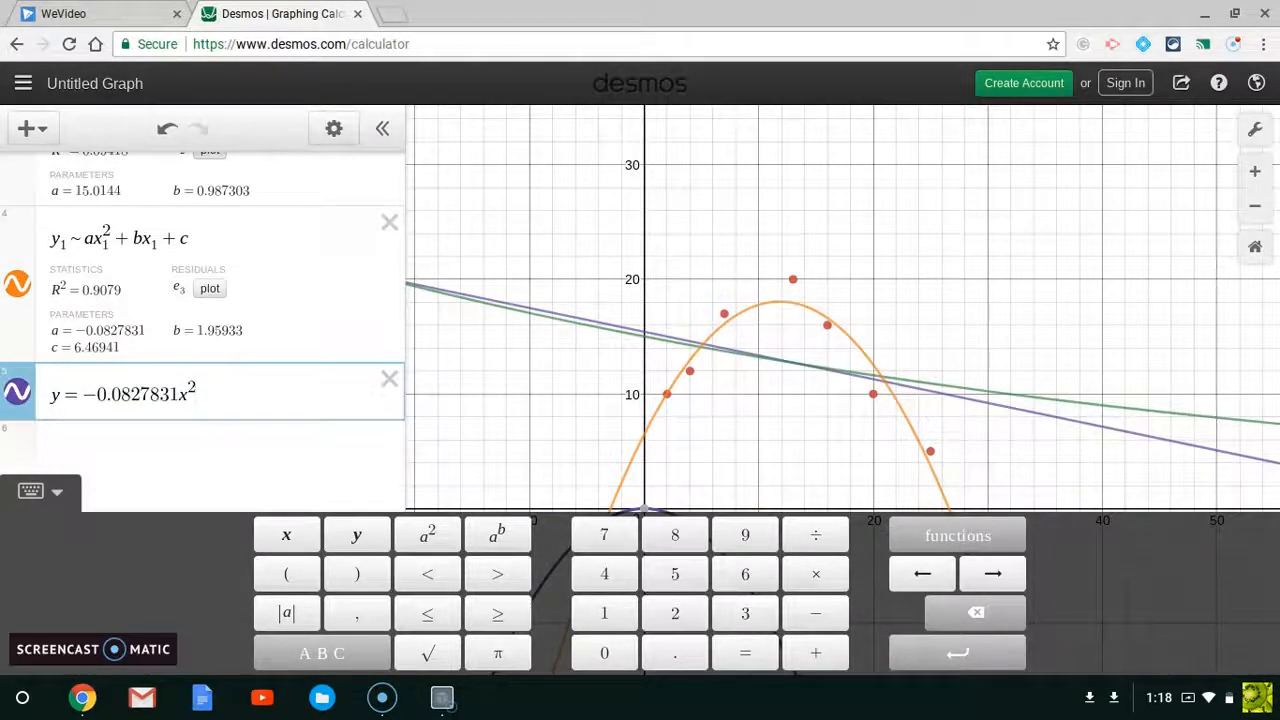
{"action": "type", "text": "+"}
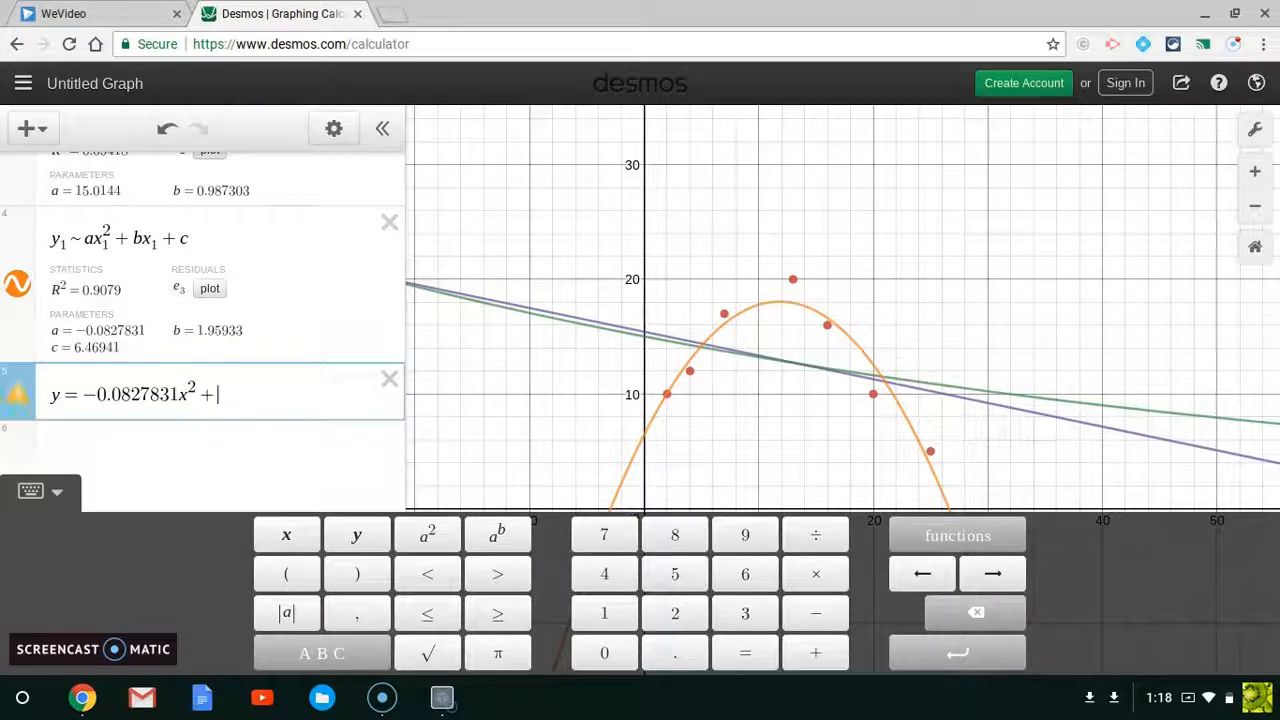
{"action": "type", "text": "1"}
{"action": "type", "text": ".9"}
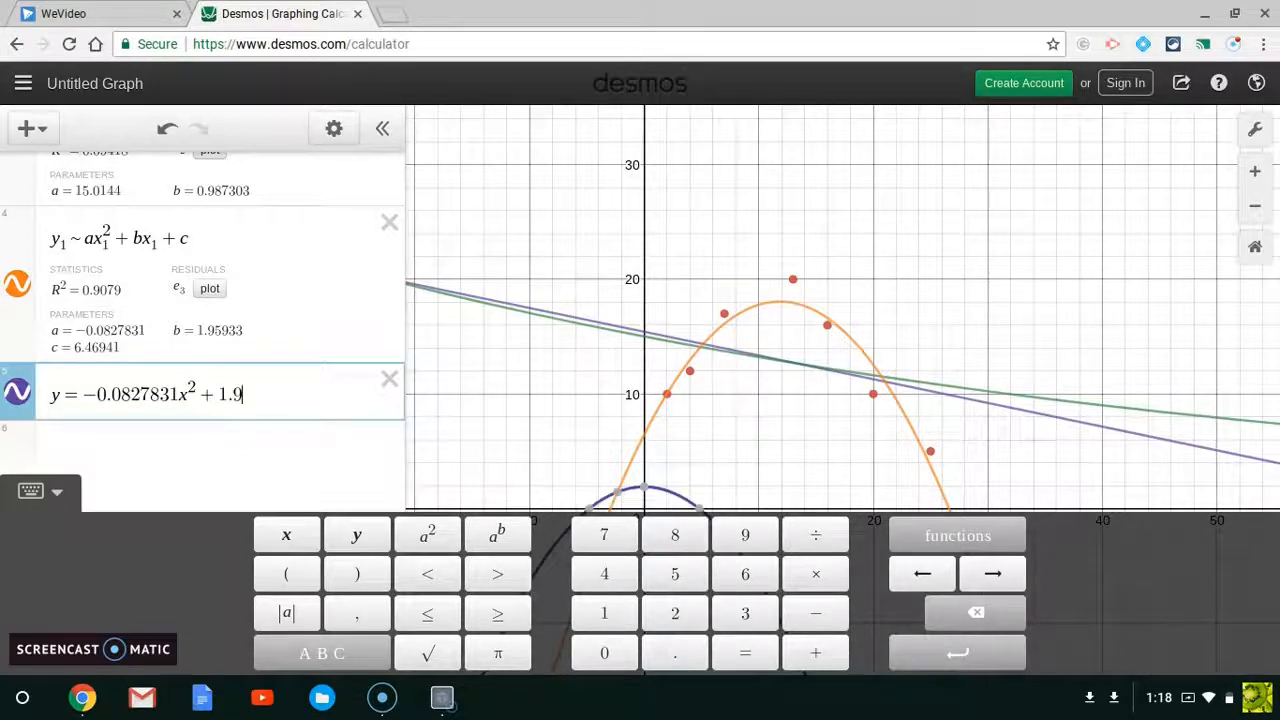
{"action": "type", "text": "5933x"}
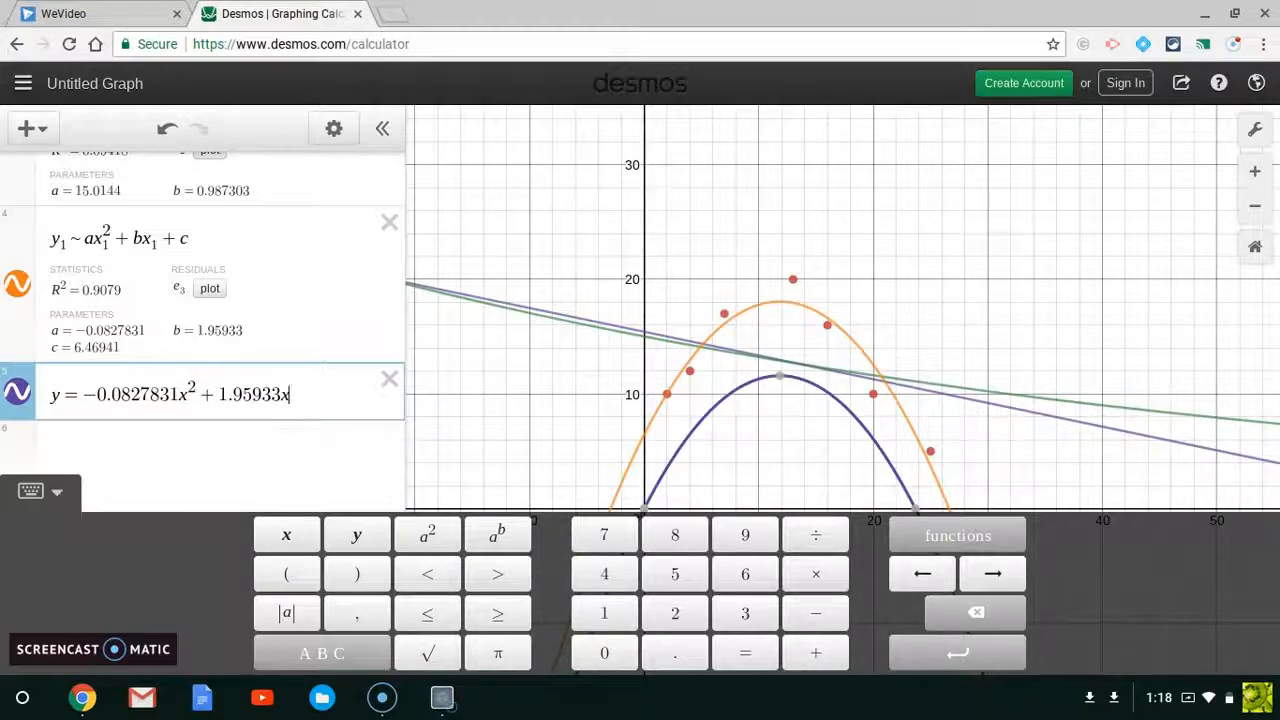
{"action": "type", "text": "+"}
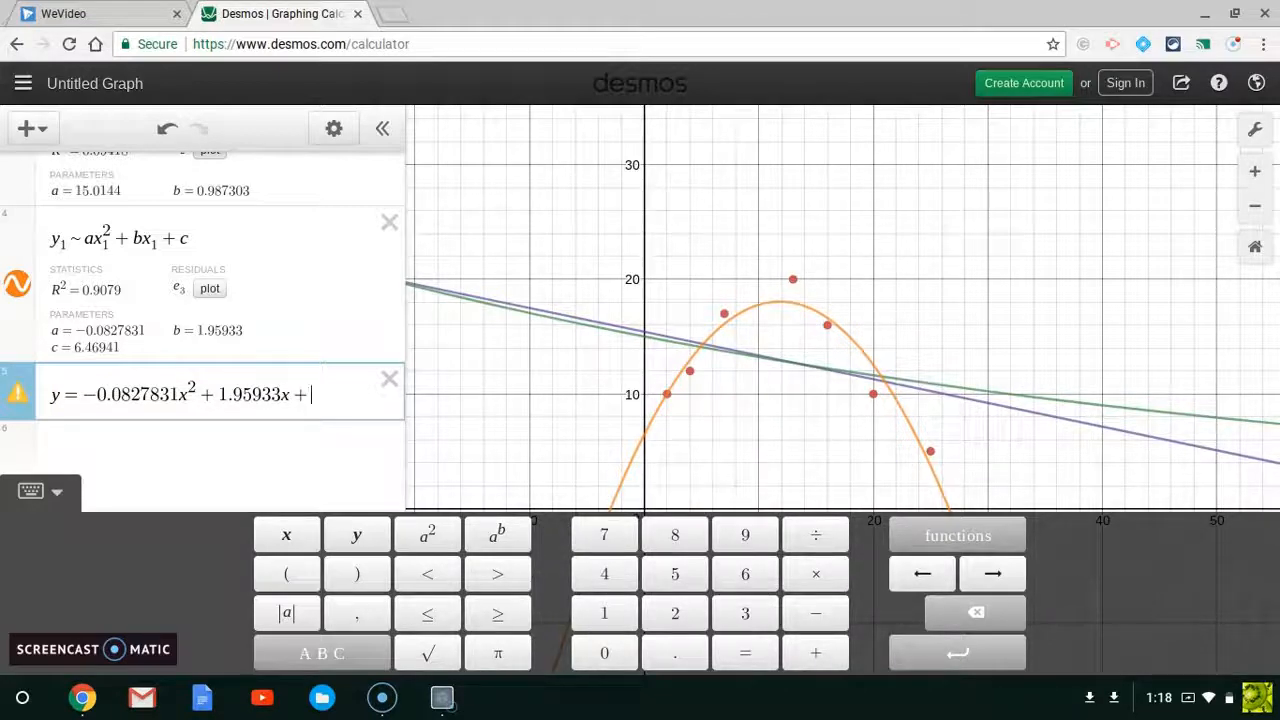
{"action": "type", "text": "6."}
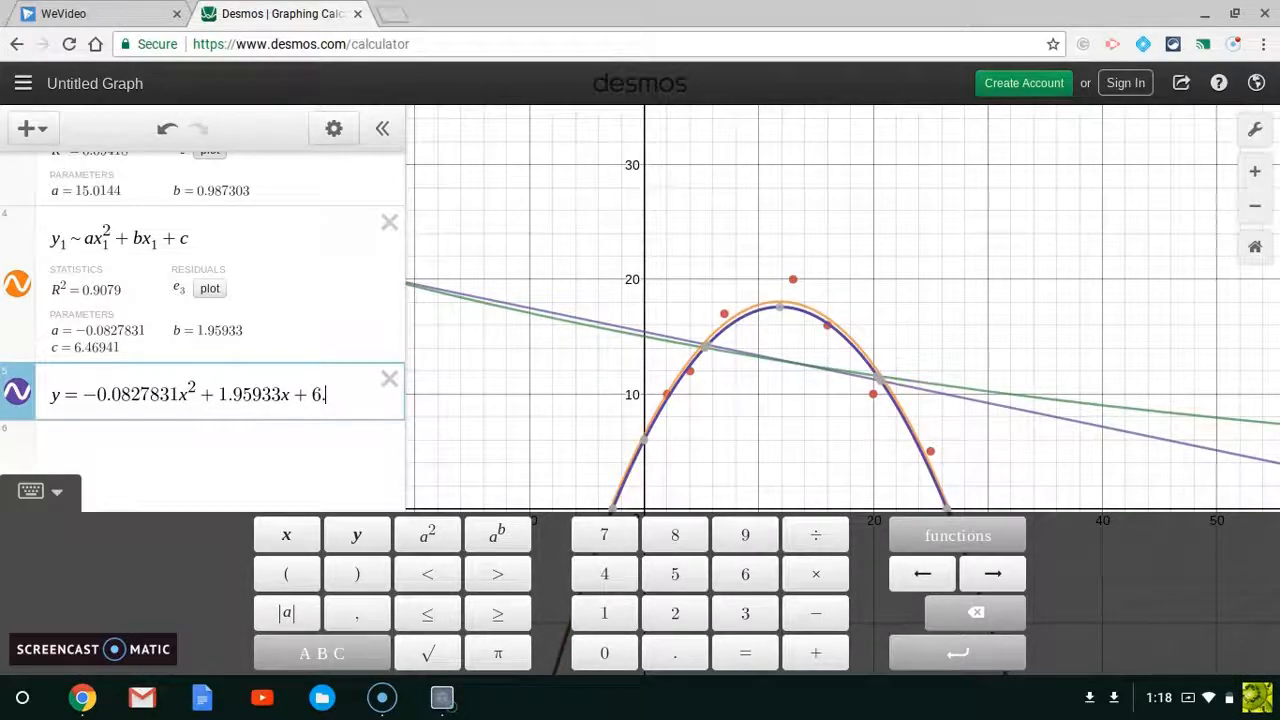
{"action": "type", "text": "46941"}
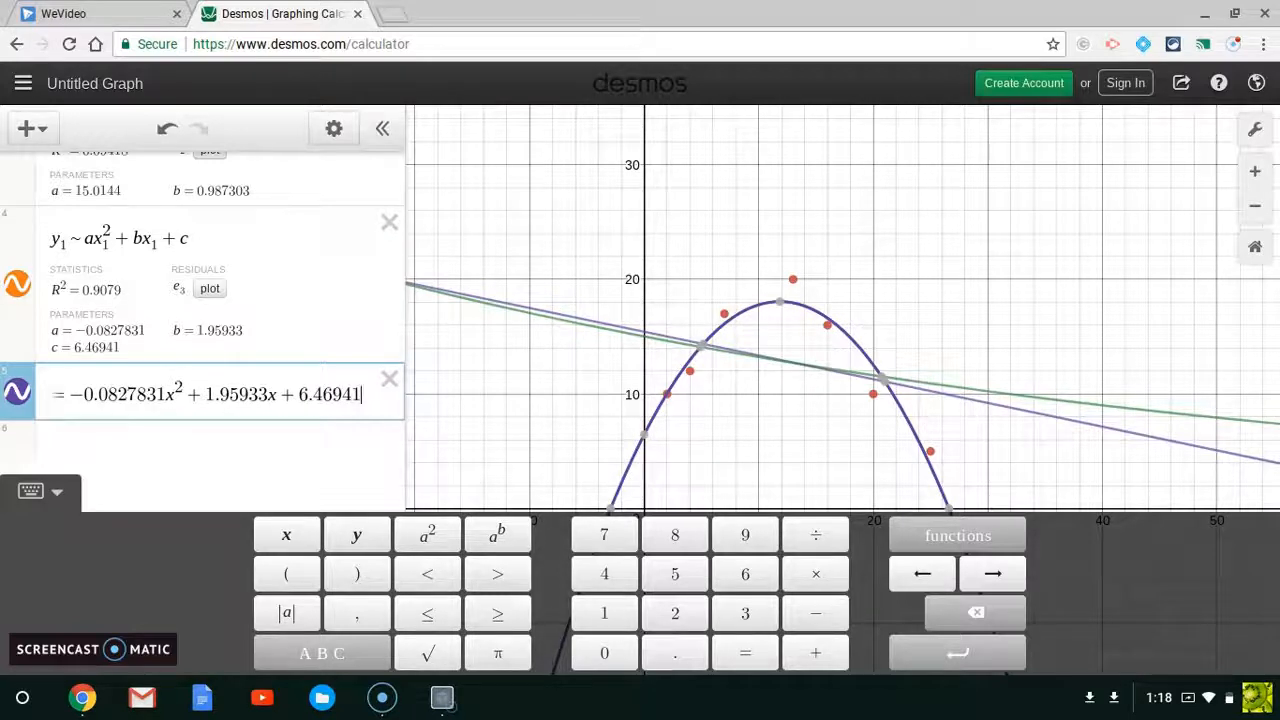
Step: Rename the new quadratic equation's left side to f(x)
{"action": "left_click", "coordinate": [126, 450]}
{"action": "left_click", "coordinate": [131, 446]}
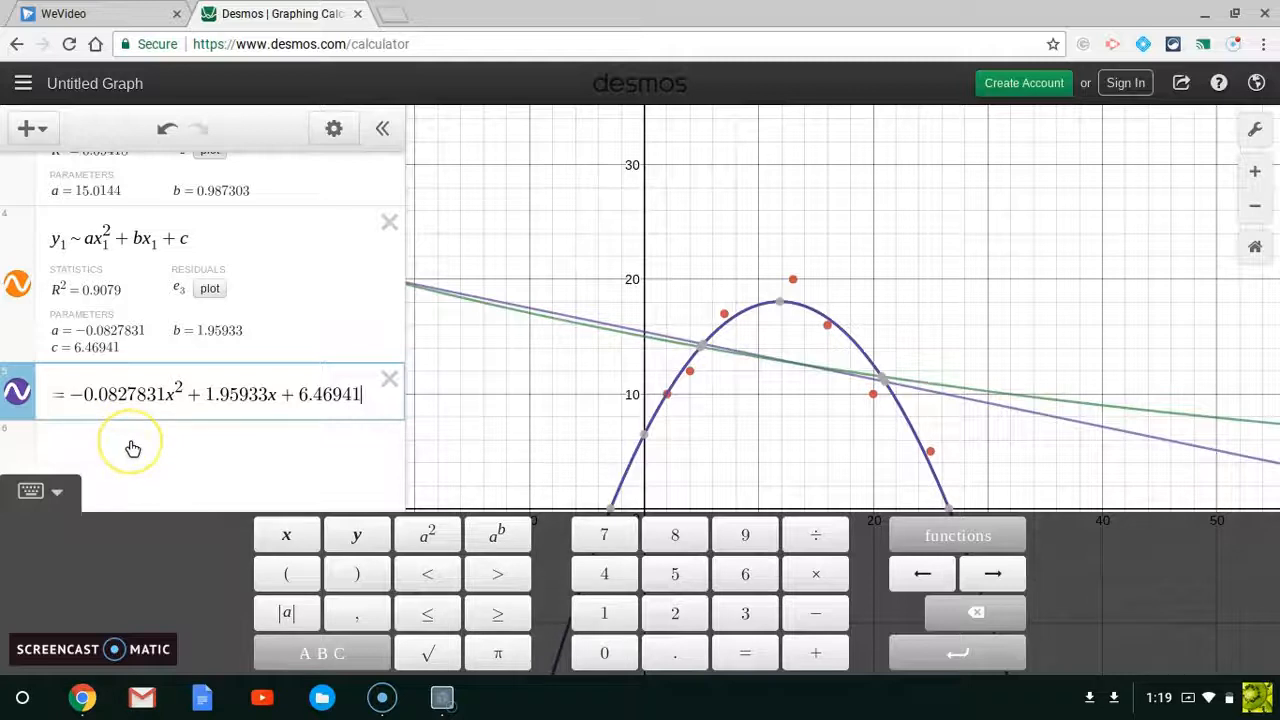
{"action": "left_click", "coordinate": [129, 436]}
{"action": "left_click", "coordinate": [63, 399]}
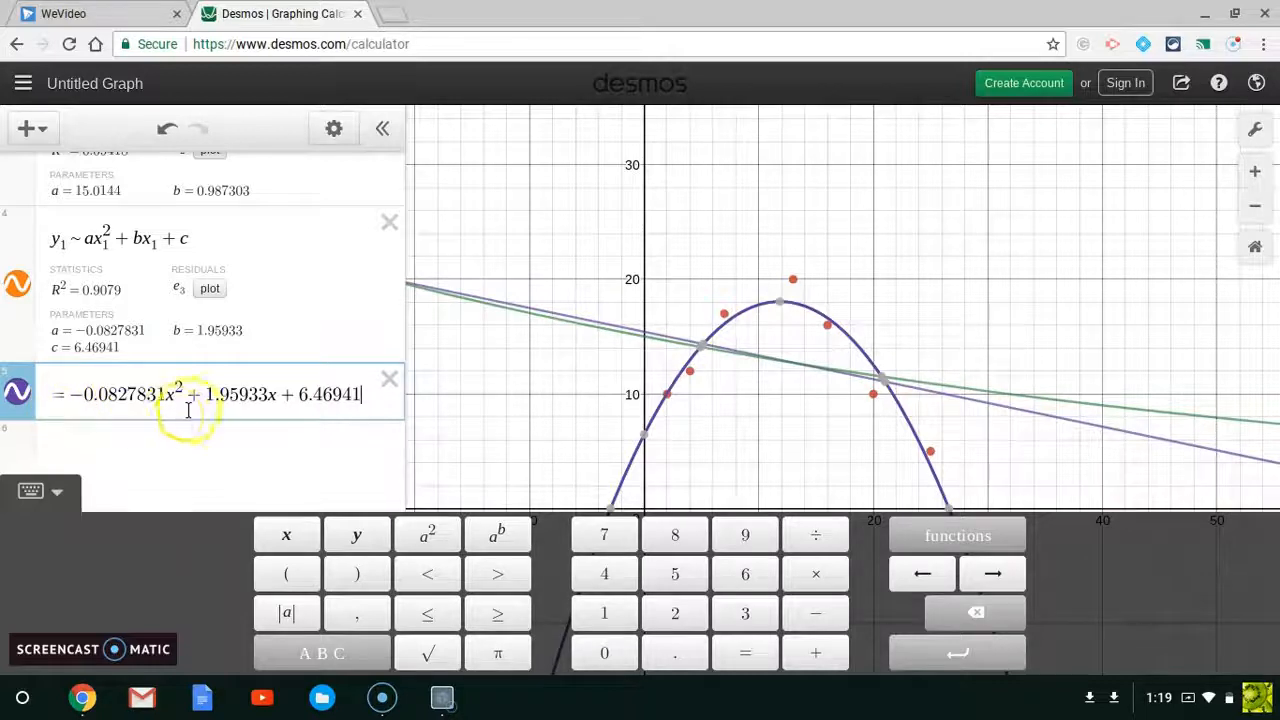
{"action": "left_click", "coordinate": [60, 398]}
{"action": "type", "text": "y"}
{"action": "key", "text": "BackSpace"}
{"action": "type", "text": "f(x)"}
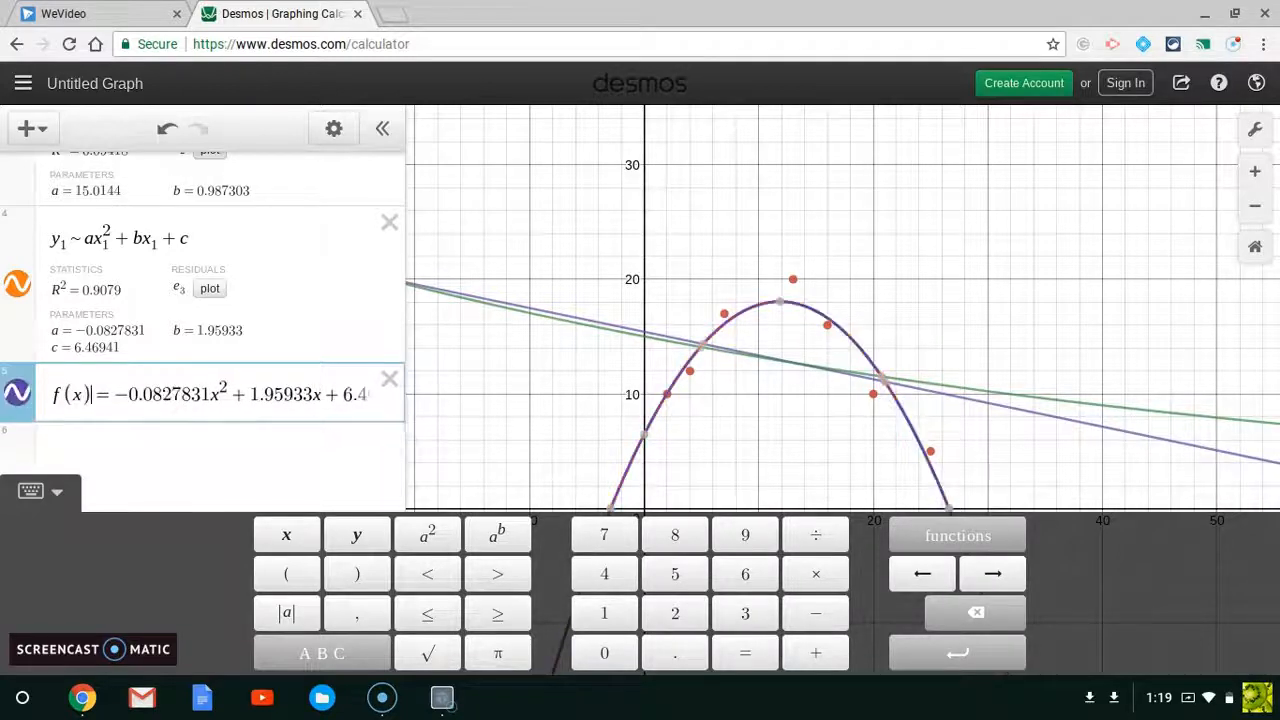
Step: Evaluate f(30) in a new expression row below the quadratic function
{"action": "left_click", "coordinate": [78, 450]}
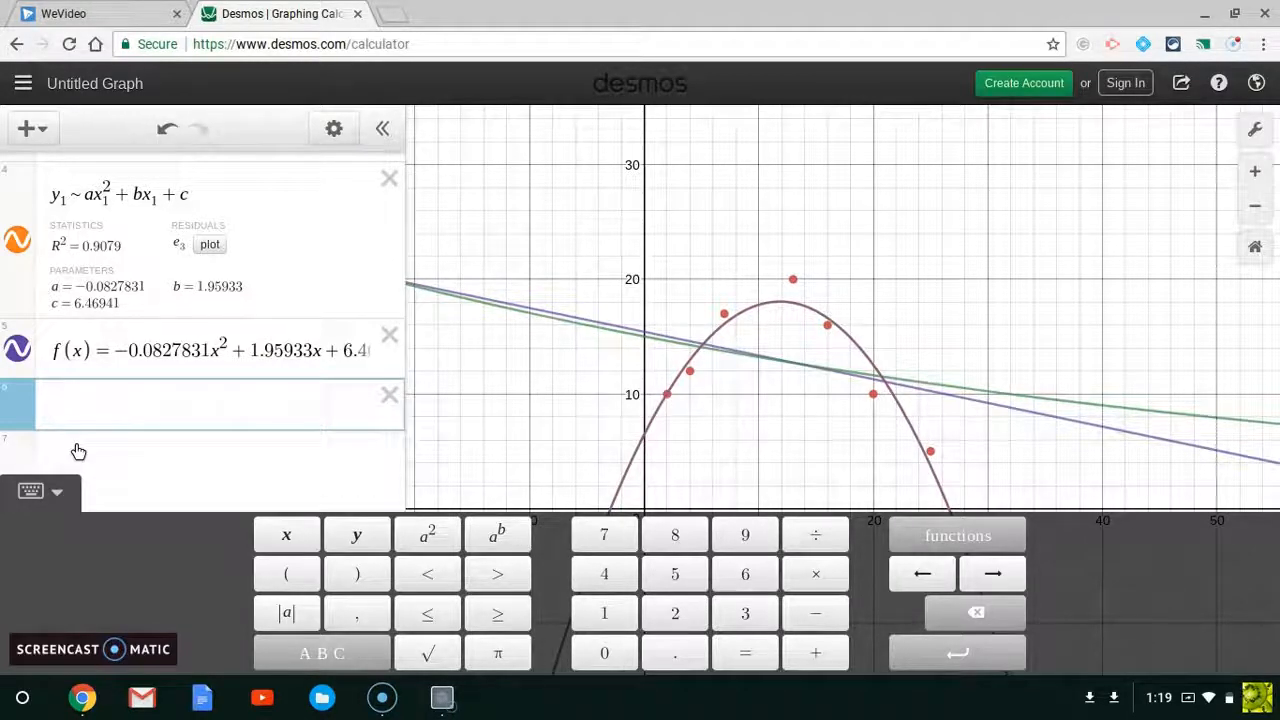
{"action": "scroll", "coordinate": [198, 330], "scroll_direction": "up", "scroll_amount": 10}
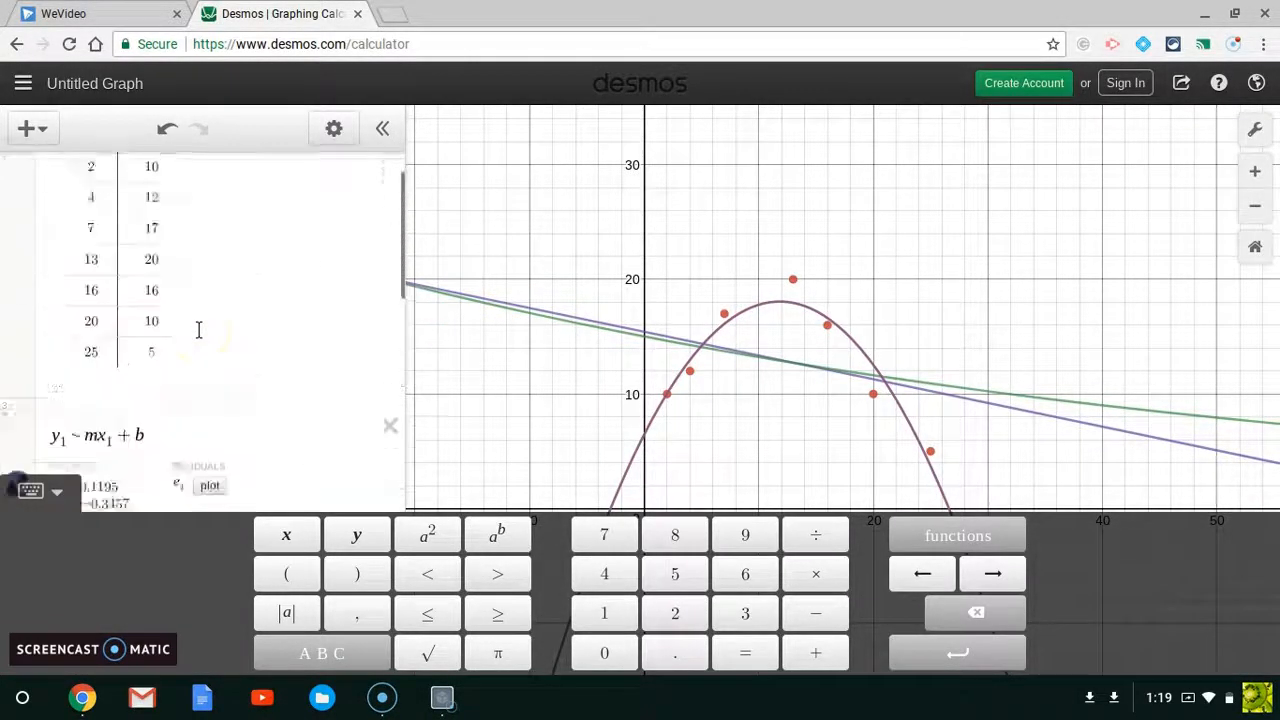
{"action": "scroll", "coordinate": [198, 330], "scroll_direction": "down", "scroll_amount": 5}
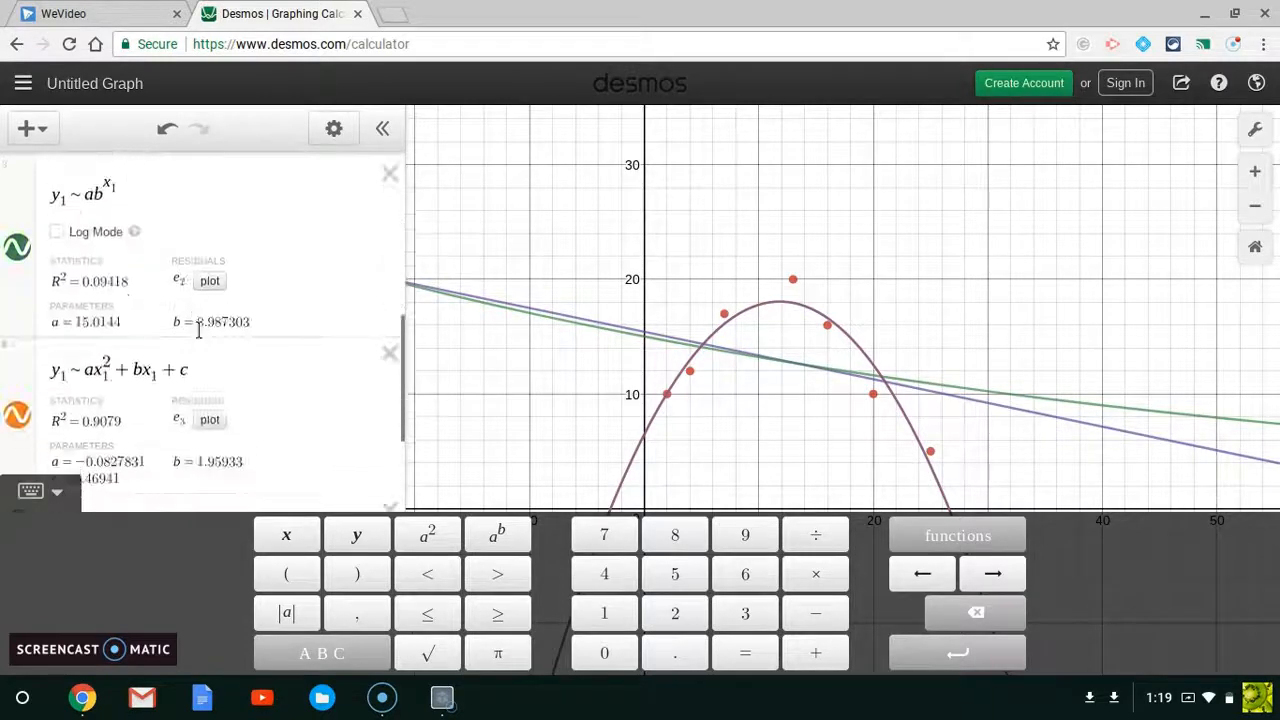
{"action": "scroll", "coordinate": [198, 330], "scroll_direction": "down", "scroll_amount": 3}
{"action": "left_click", "coordinate": [148, 449]}
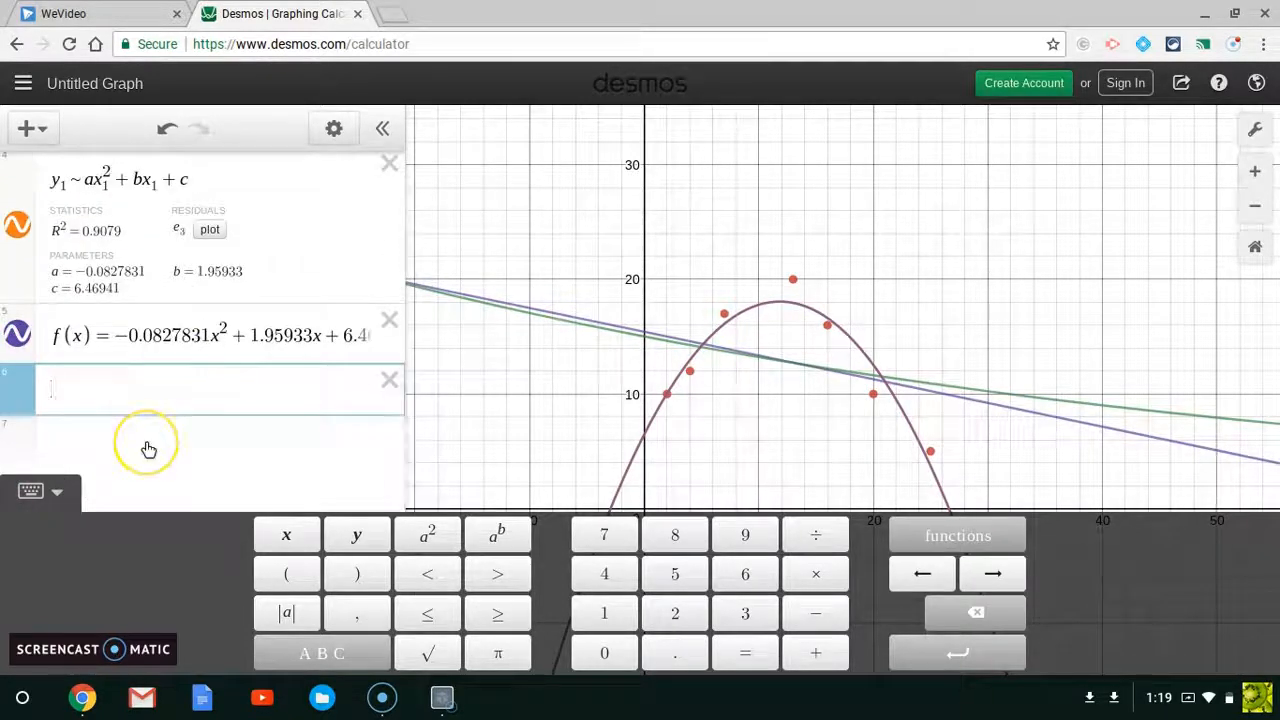
{"action": "type", "text": "f("}
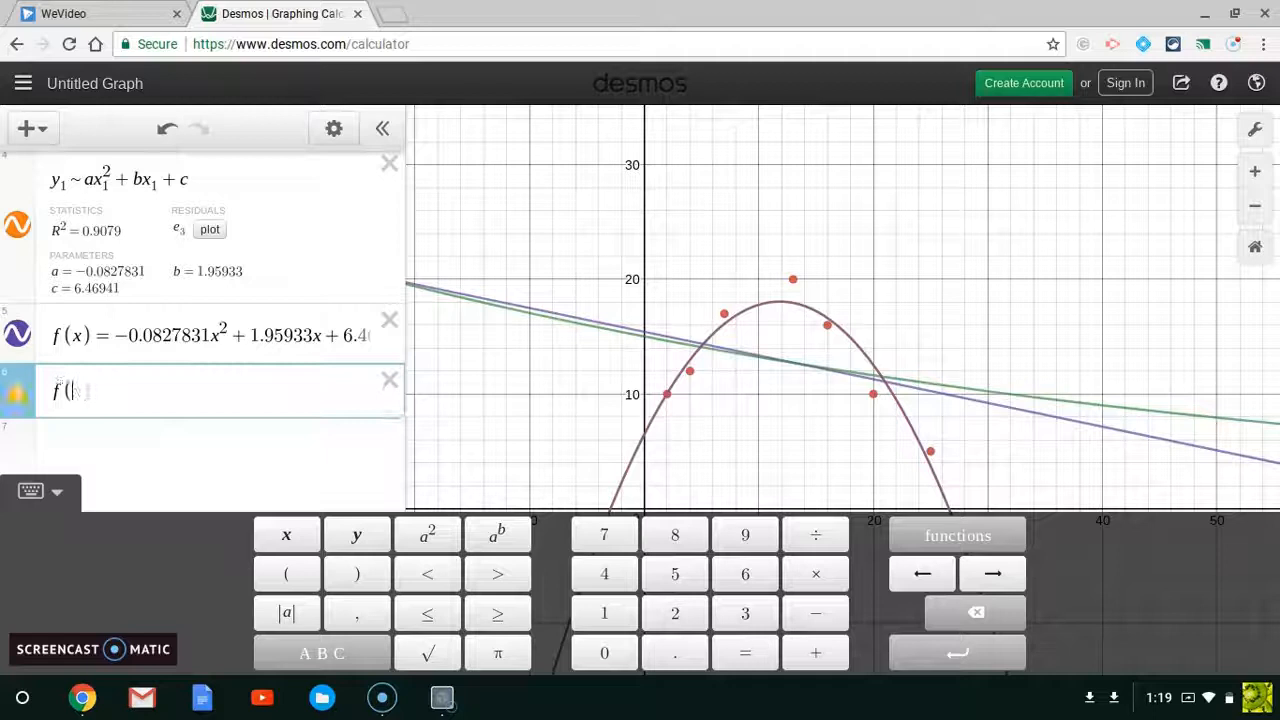
{"action": "type", "text": "30)"}
{"action": "left_click", "coordinate": [166, 455]}
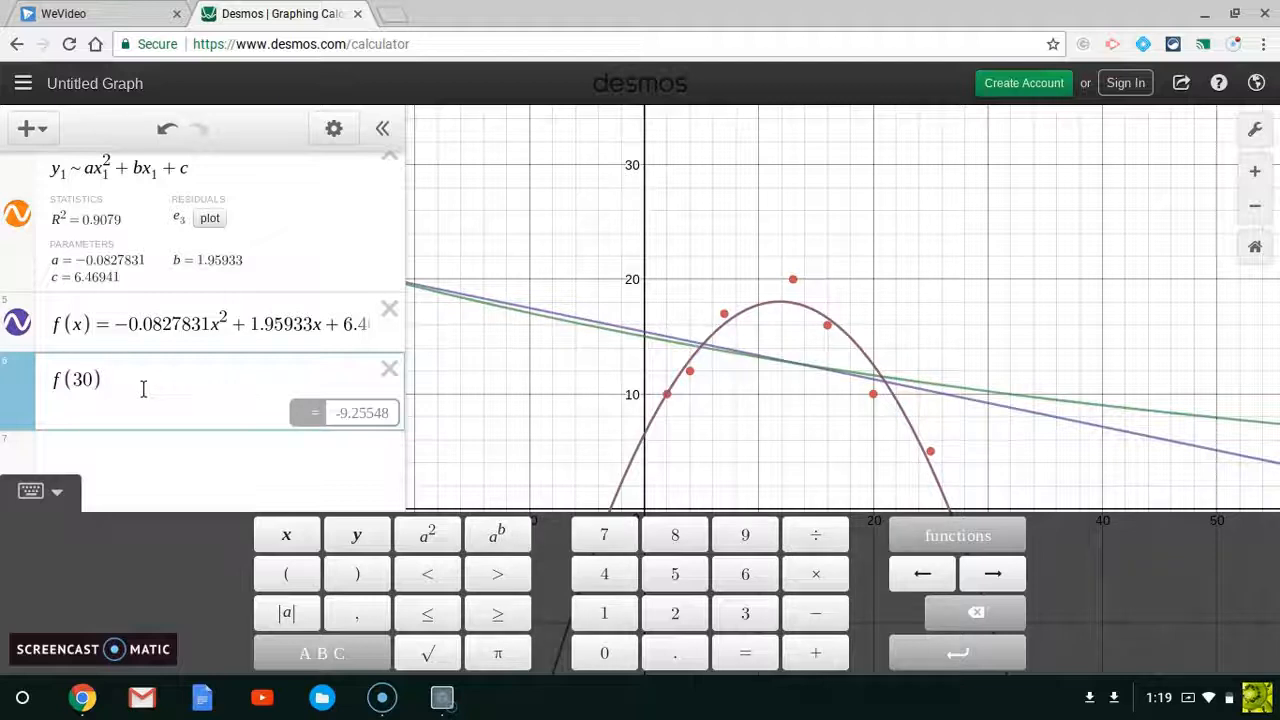
Step: Return to the x1 and y1 data table at the top of the expression list
{"action": "scroll", "coordinate": [143, 390], "scroll_direction": "up", "scroll_amount": 1}
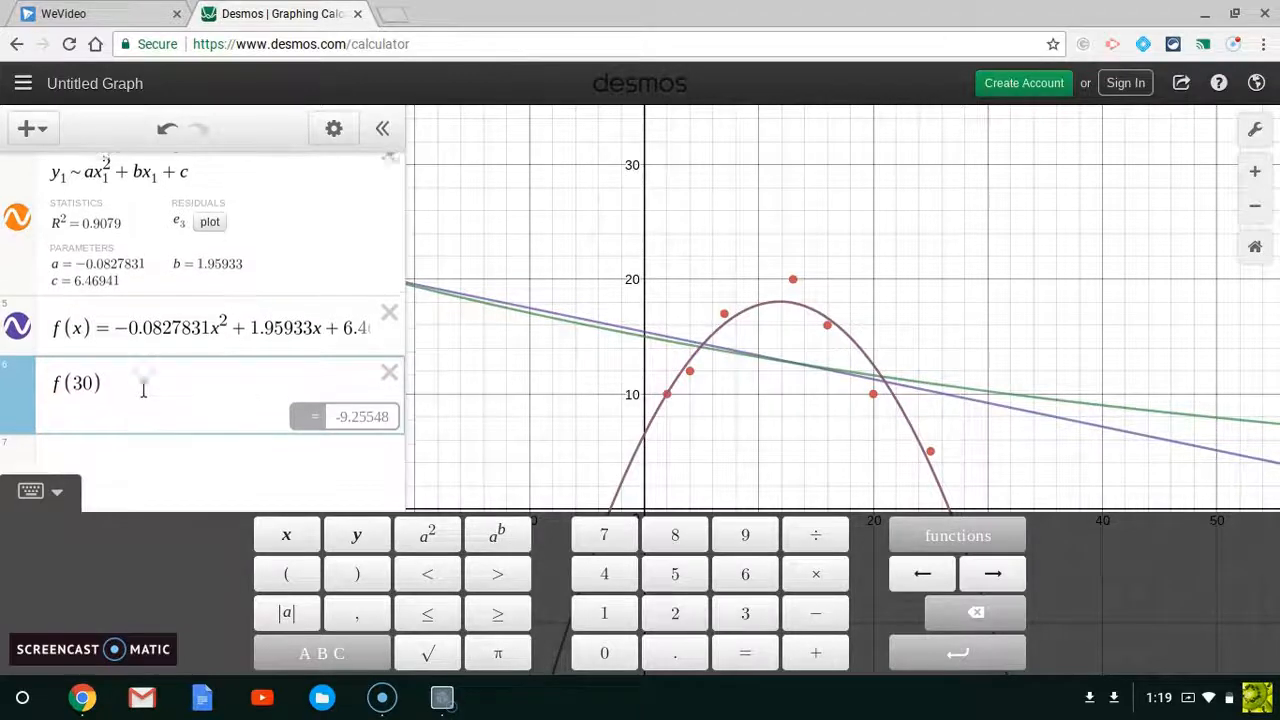
{"action": "scroll", "coordinate": [143, 390], "scroll_direction": "up", "scroll_amount": 1}
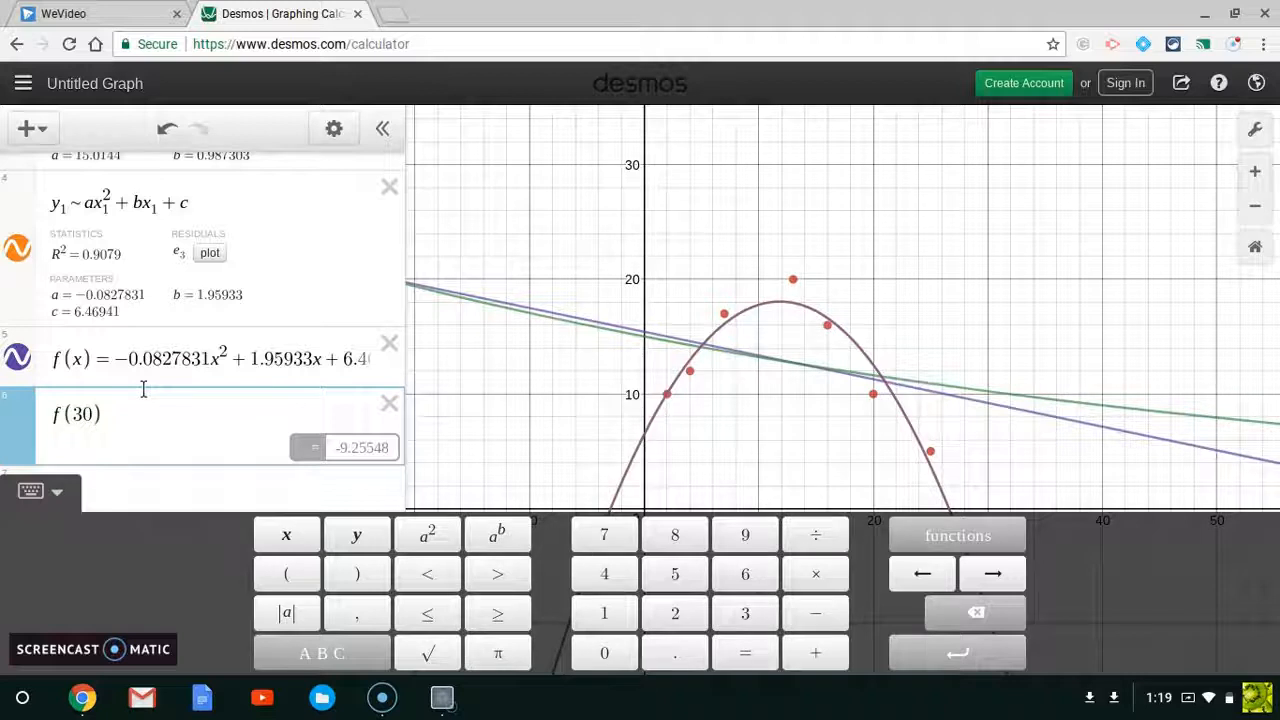
{"action": "scroll", "coordinate": [143, 390], "scroll_direction": "up", "scroll_amount": 2}
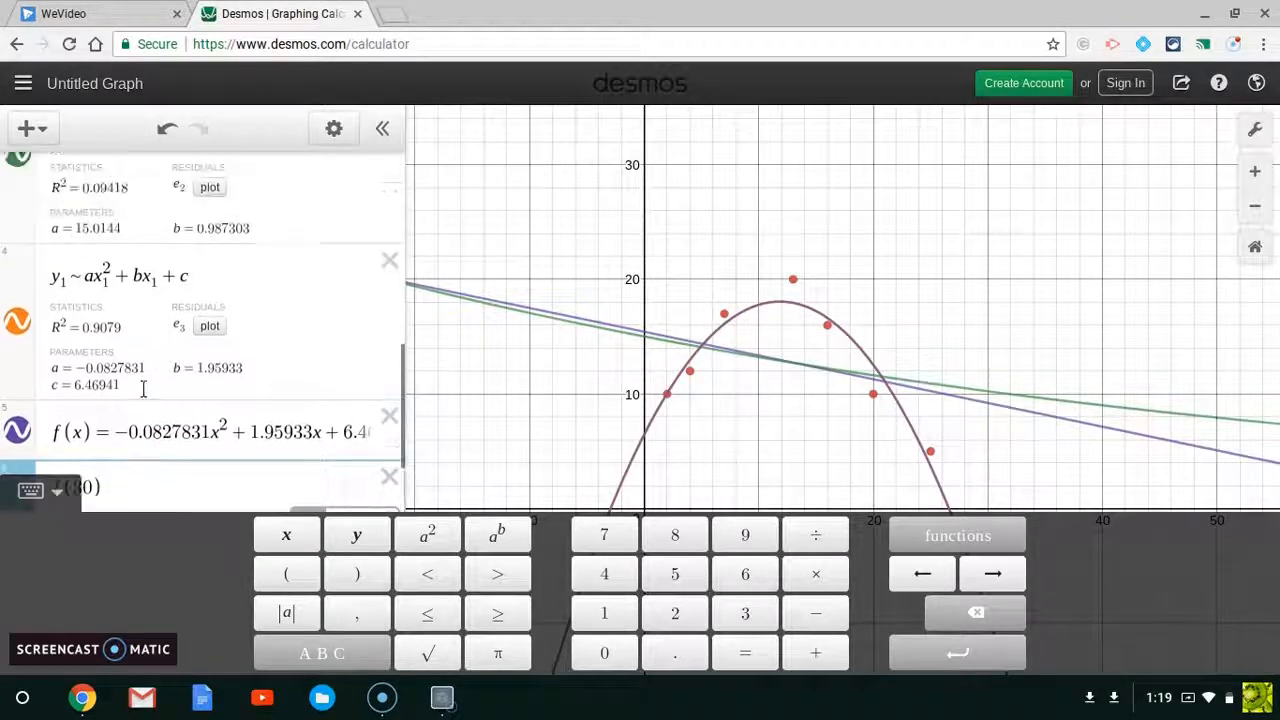
{"action": "scroll", "coordinate": [143, 390], "scroll_direction": "up", "scroll_amount": 10}
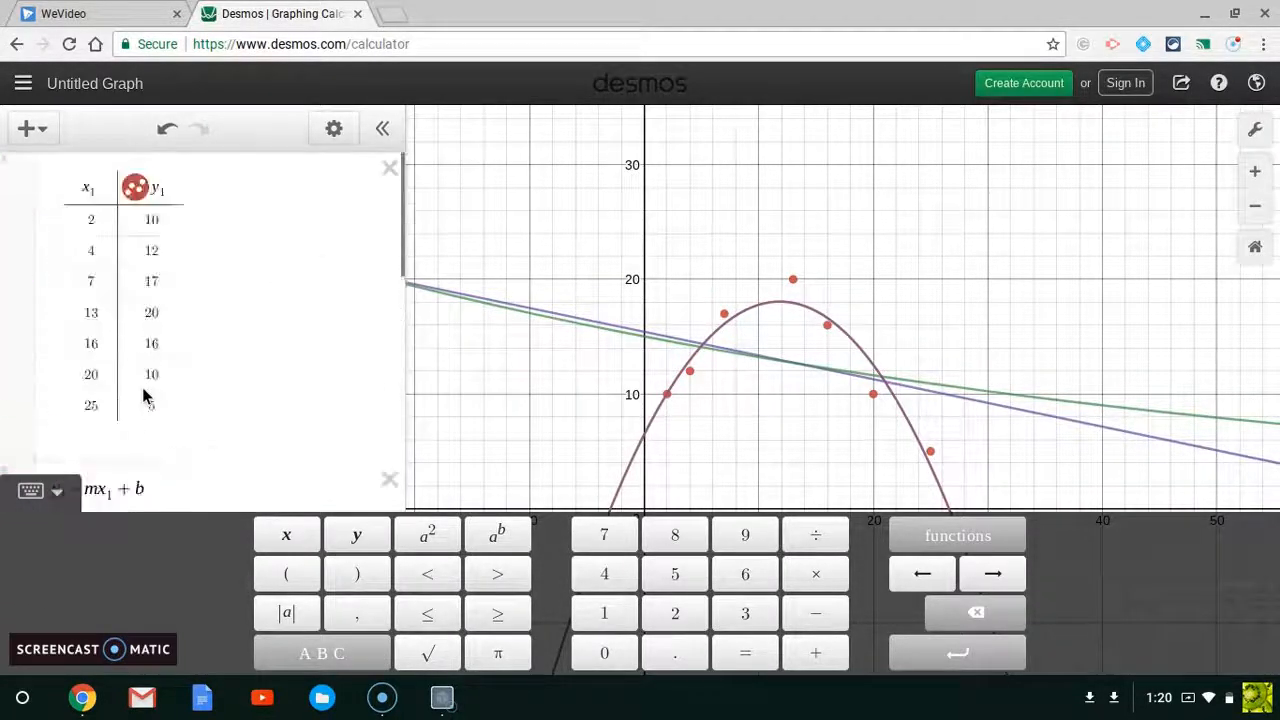